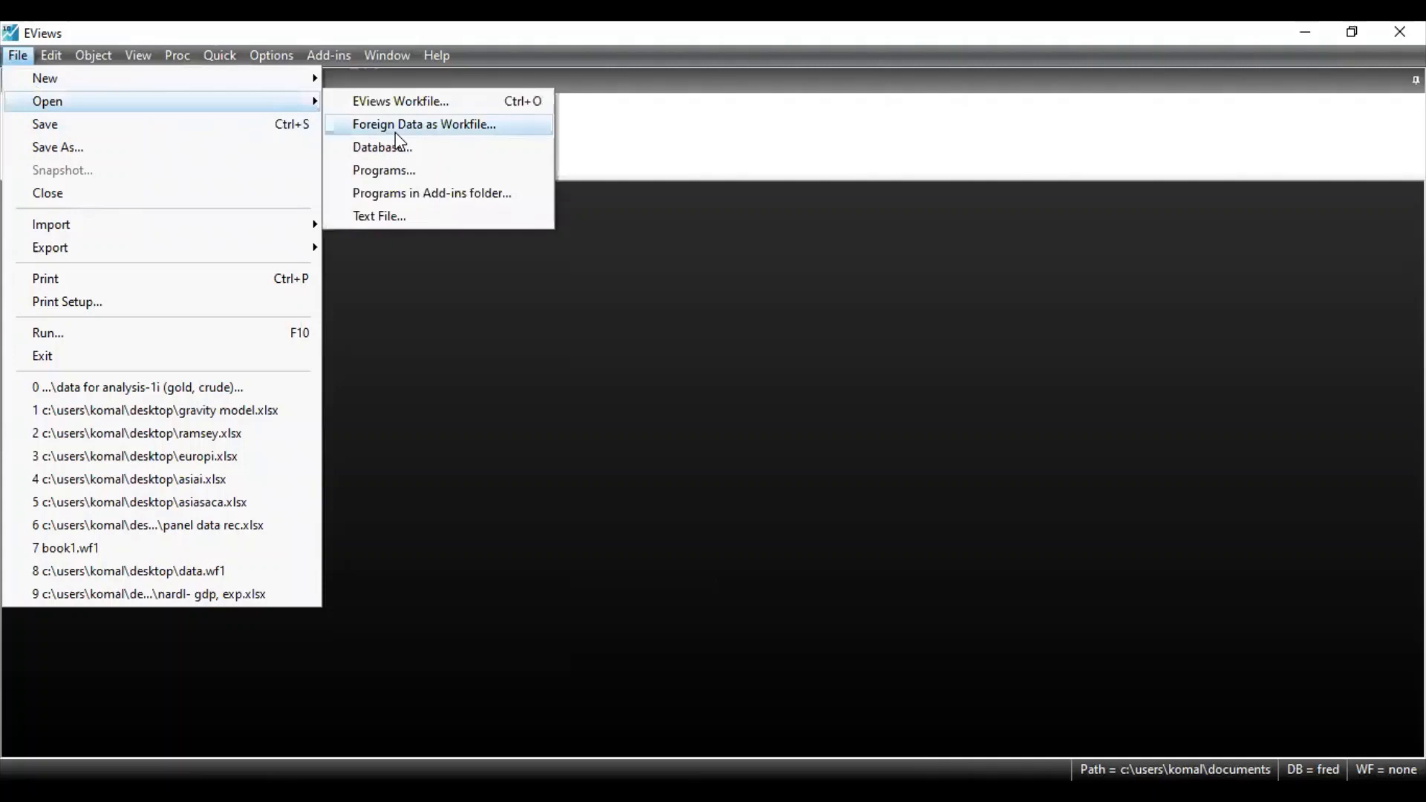
# Step: Open the Excel file "Data for analysis-1I (Gold, crude)" from the Desktop as a foreign data workfile
pyautogui.click(396, 135)
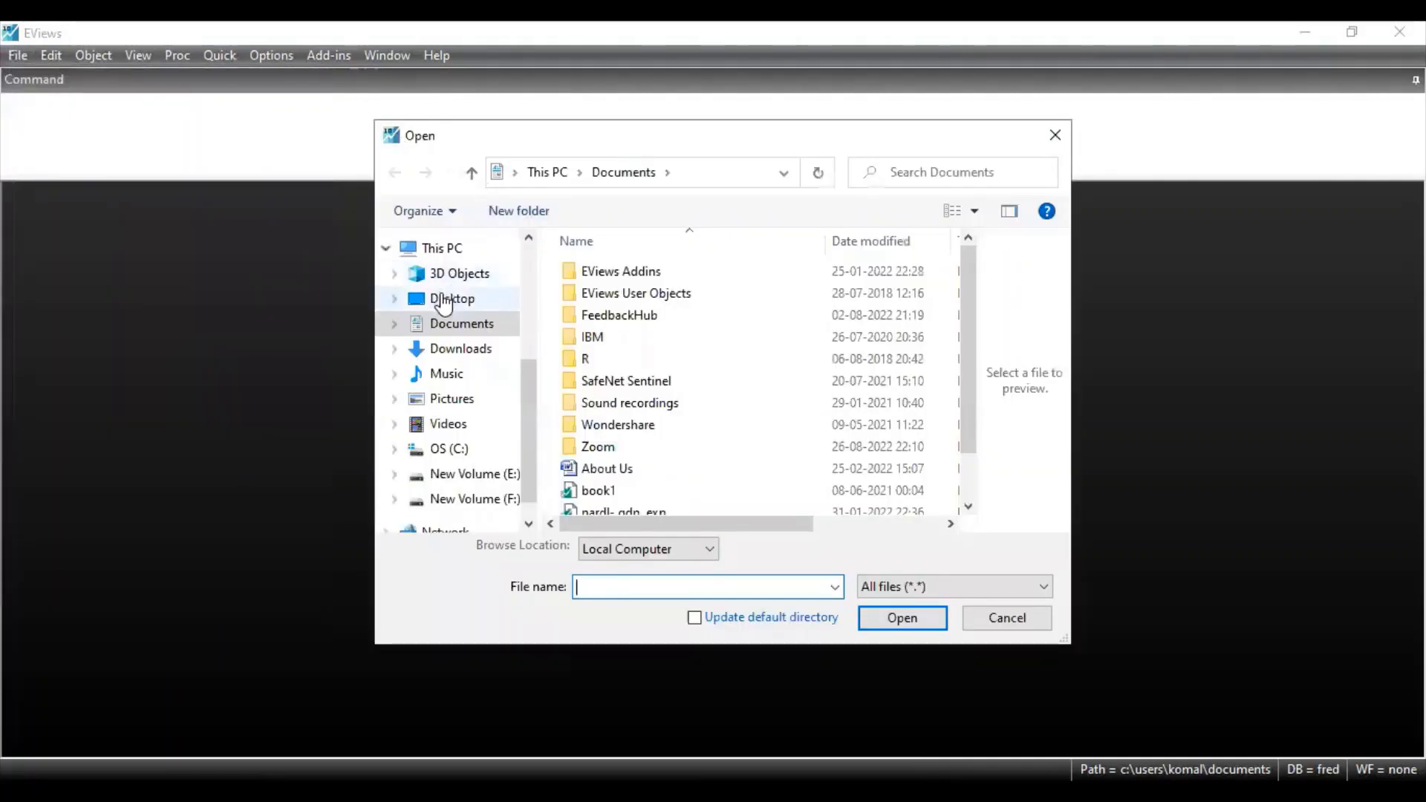
pyautogui.click(444, 301)
pyautogui.scroll(-3, 690, 416)
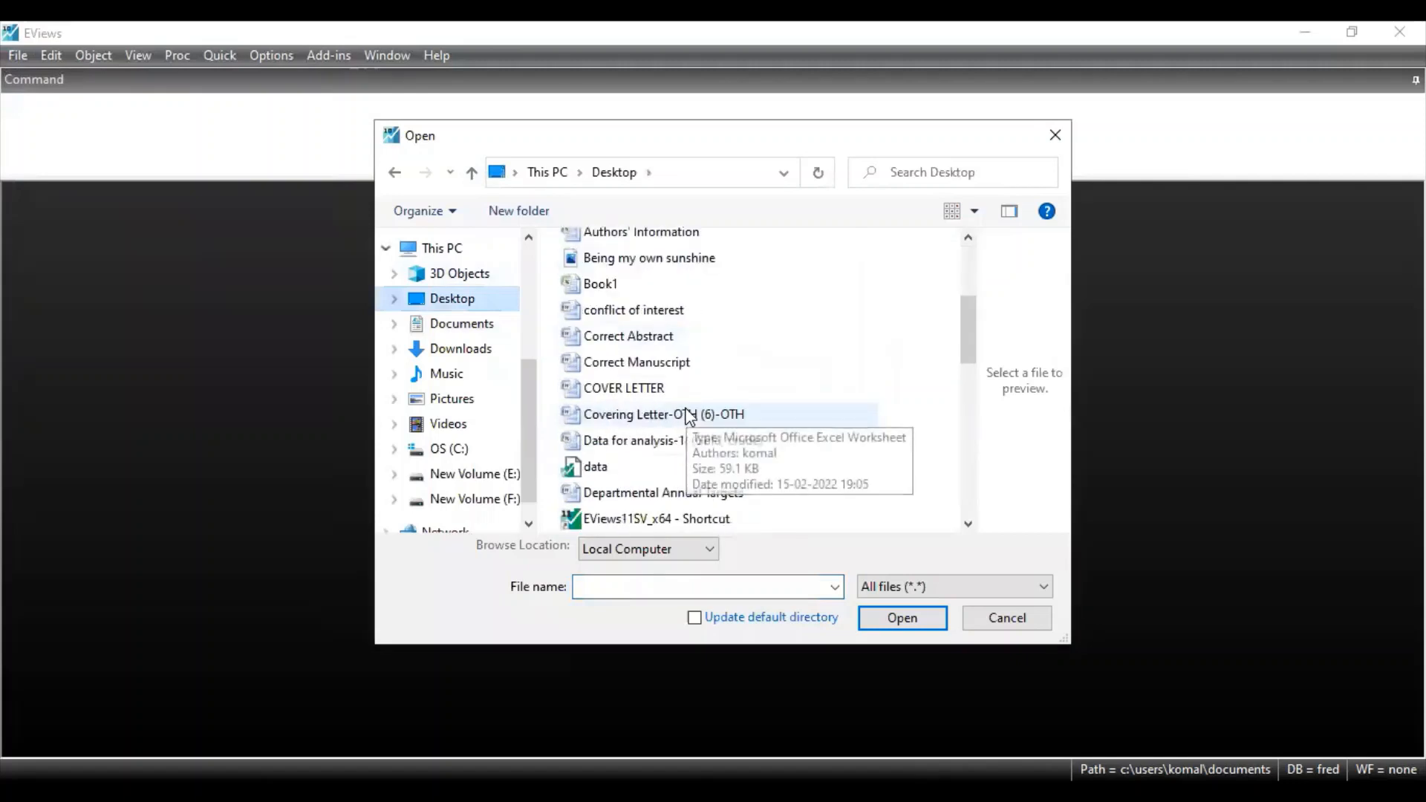
pyautogui.click(649, 442)
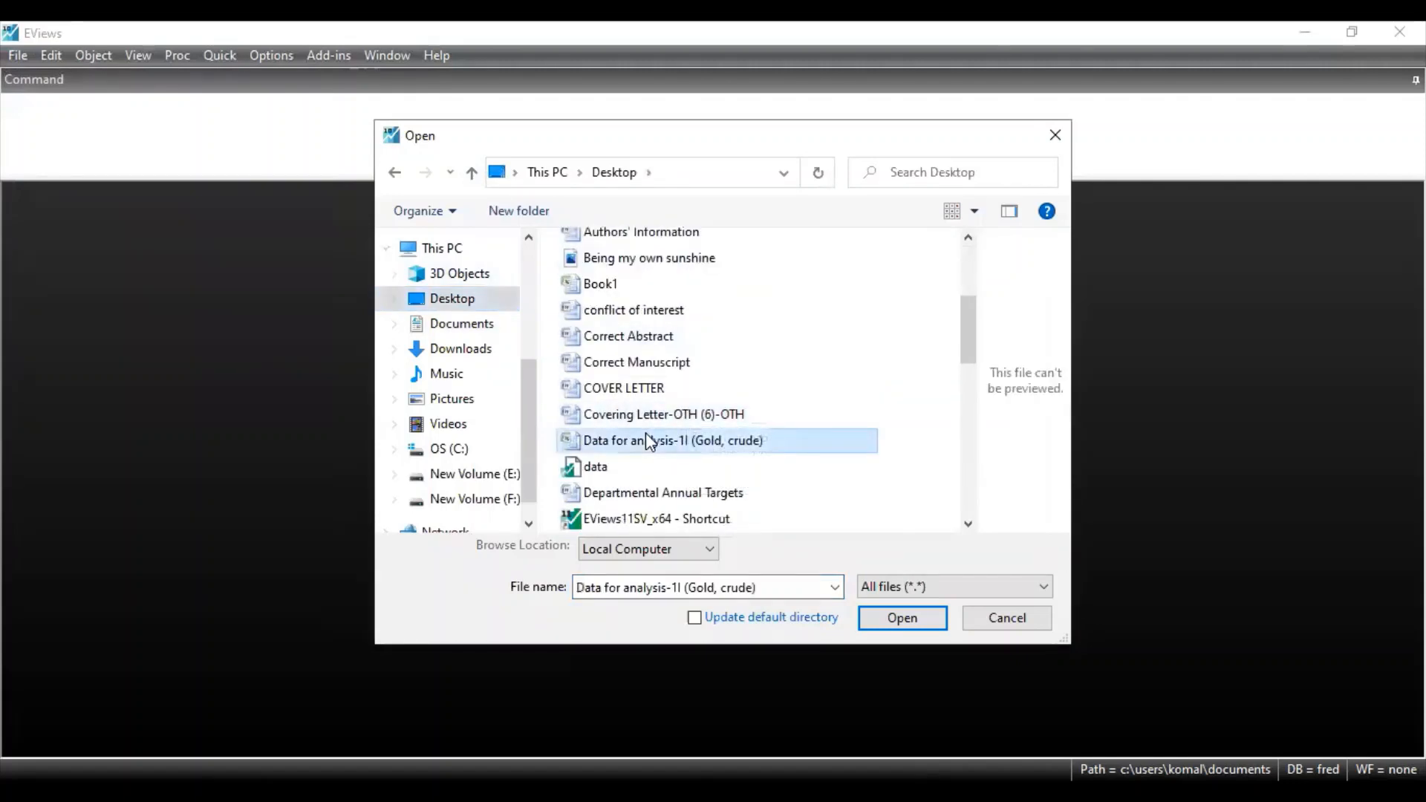
pyautogui.click(876, 627)
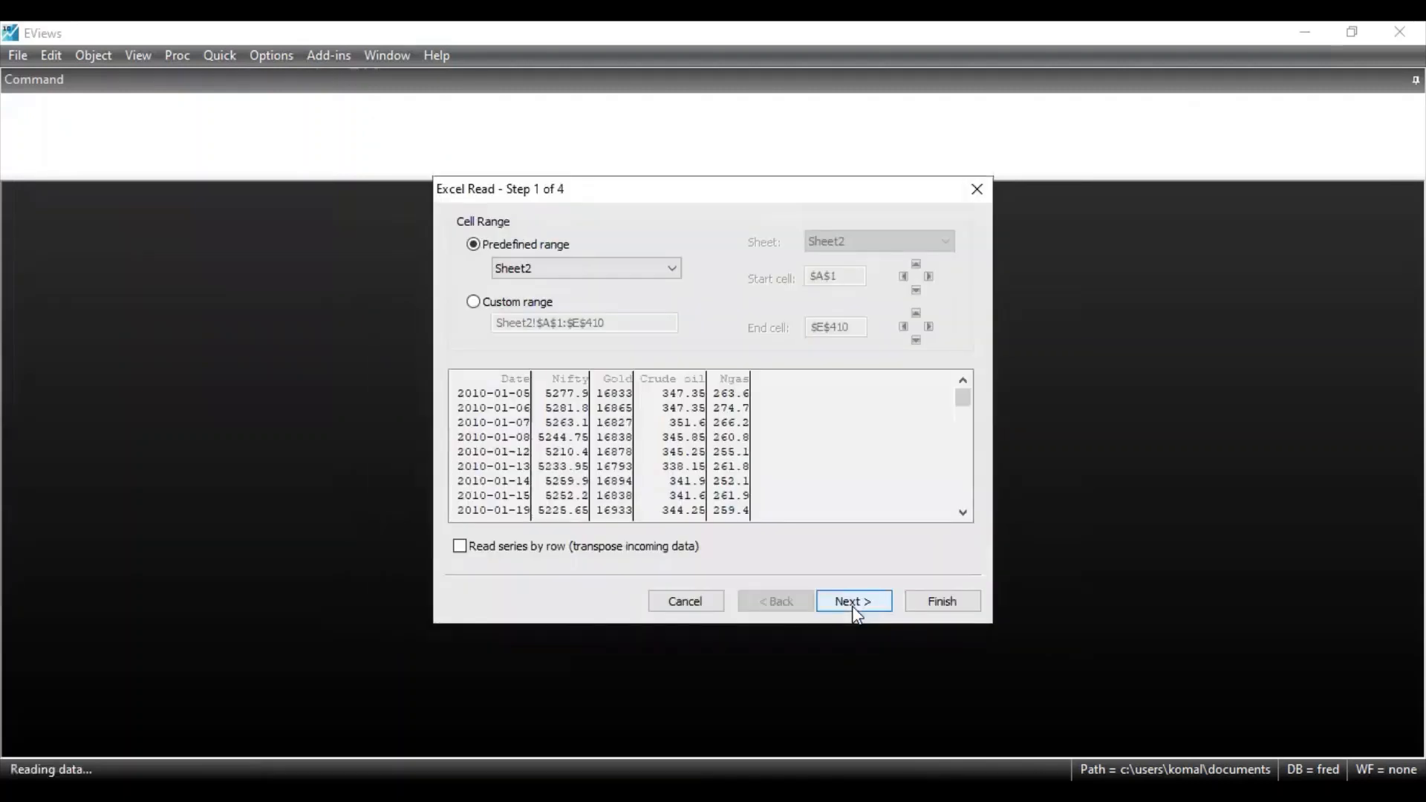
# Step: Import Sheet2 into a new workfile with the default read settings, structured as dated by the date series, and reposition the workfile window
pyautogui.click(854, 601)
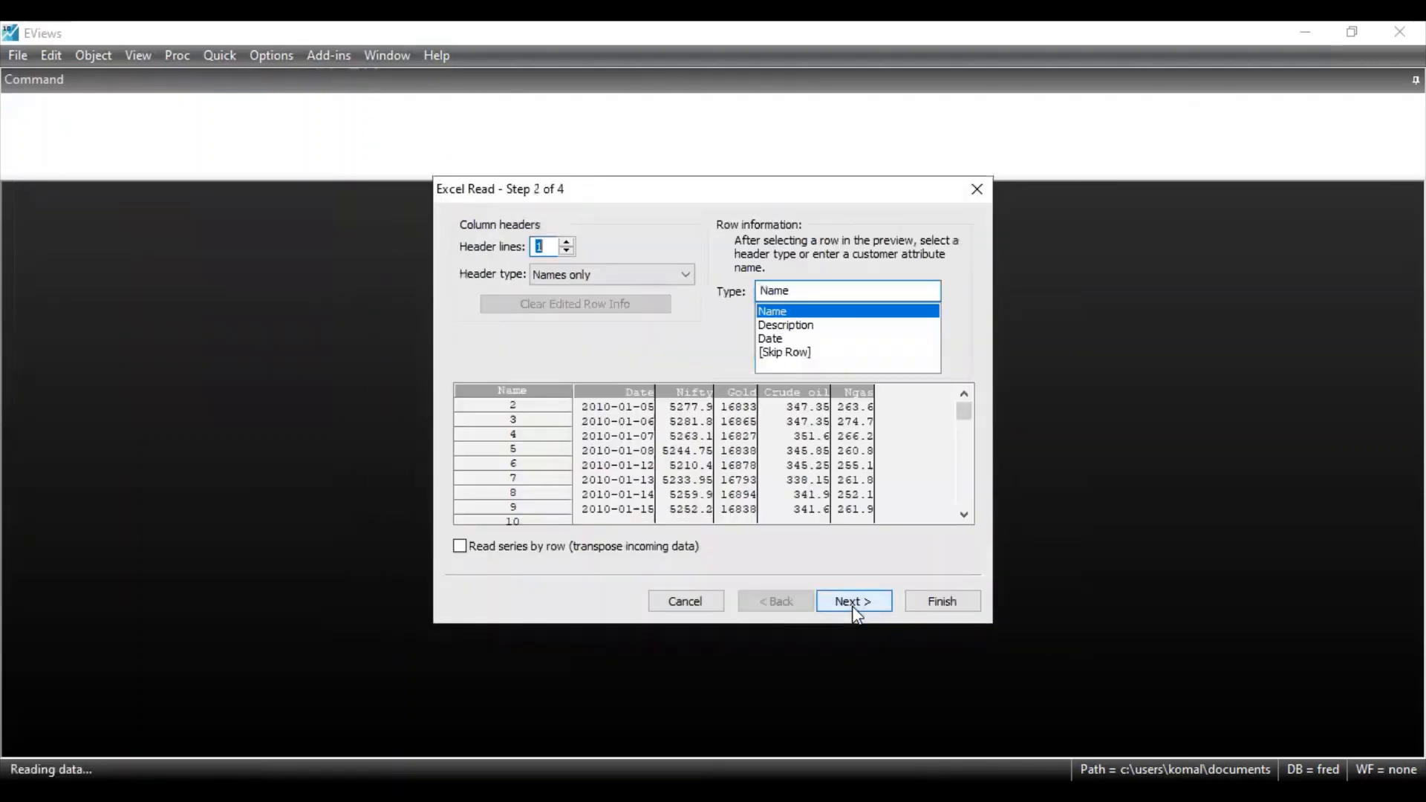
pyautogui.click(855, 602)
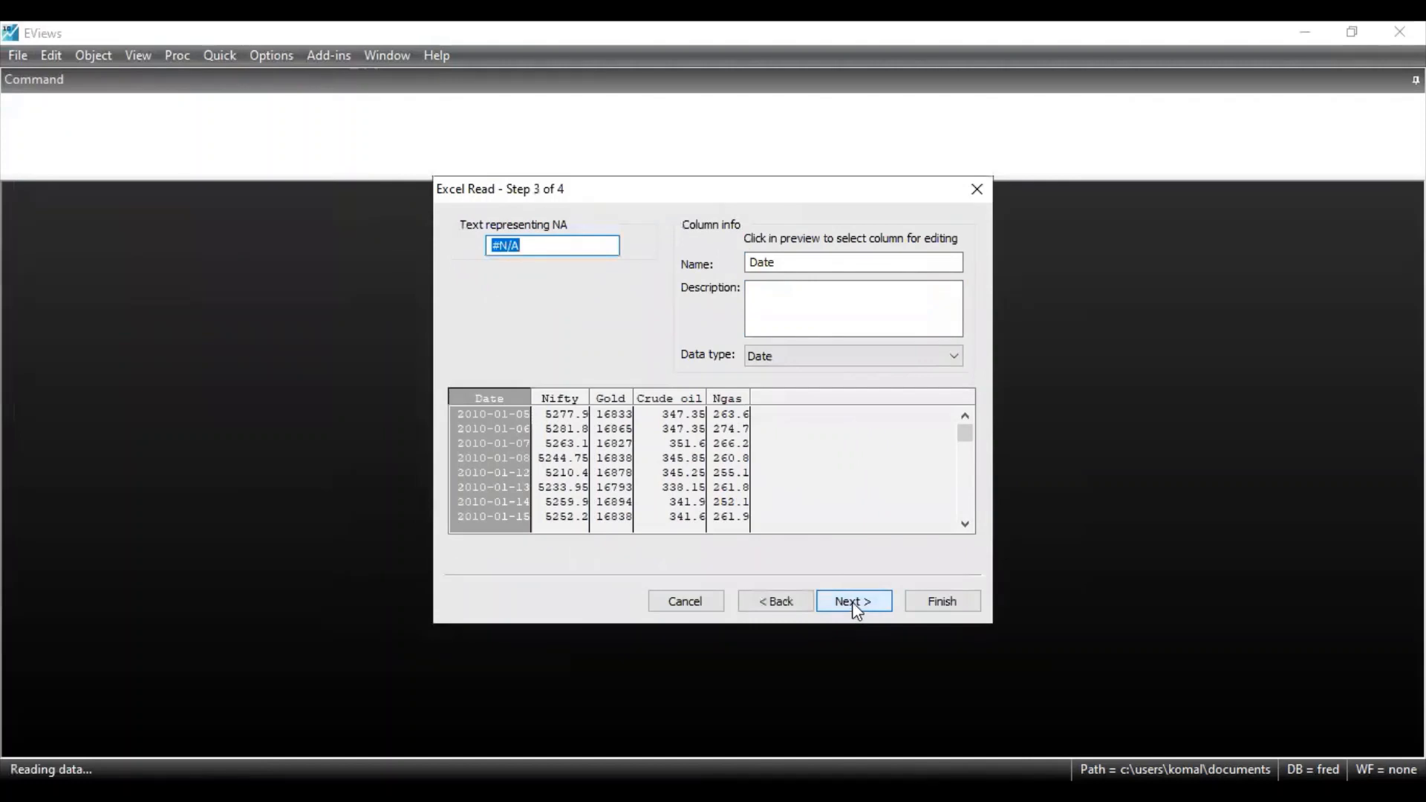
pyautogui.click(851, 602)
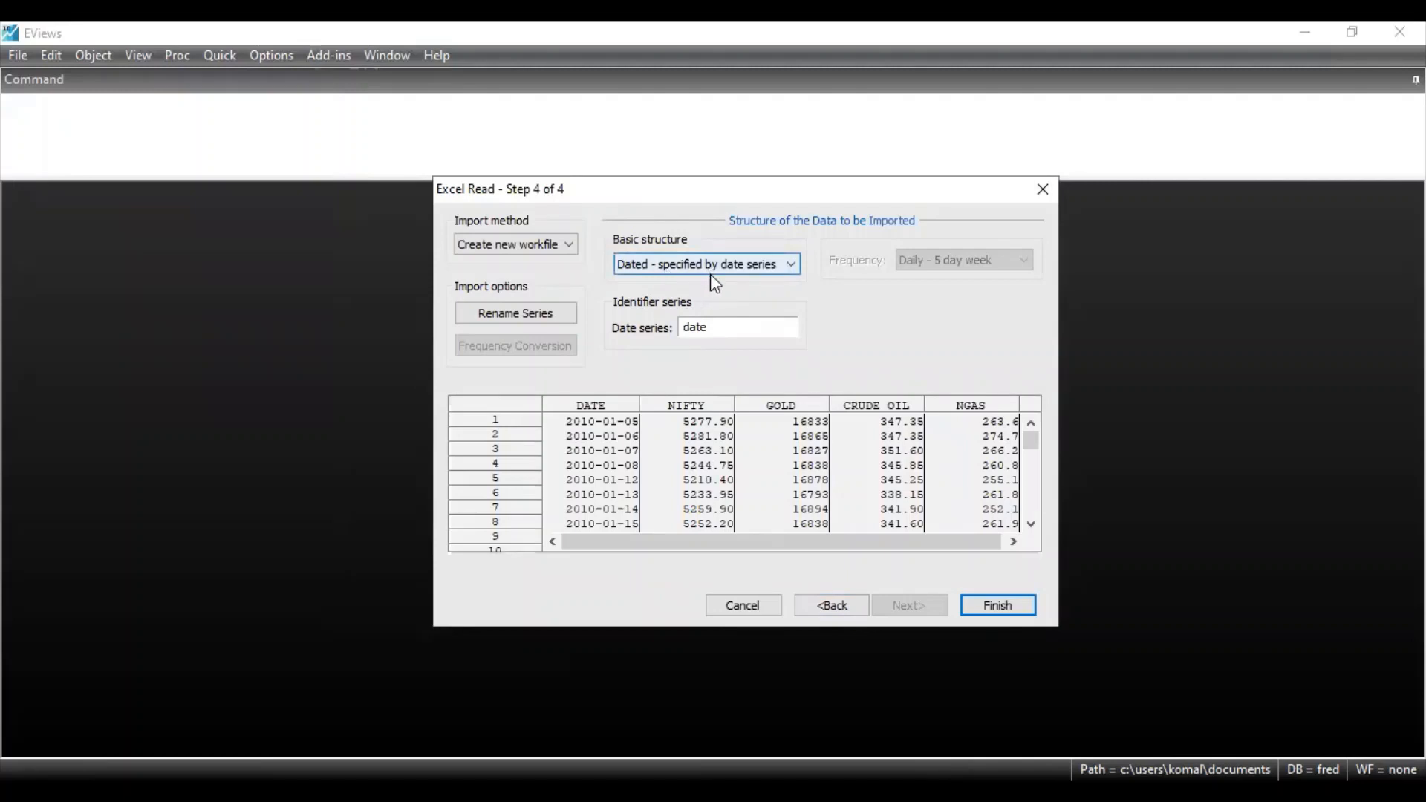
pyautogui.click(1000, 615)
pyautogui.click(735, 443)
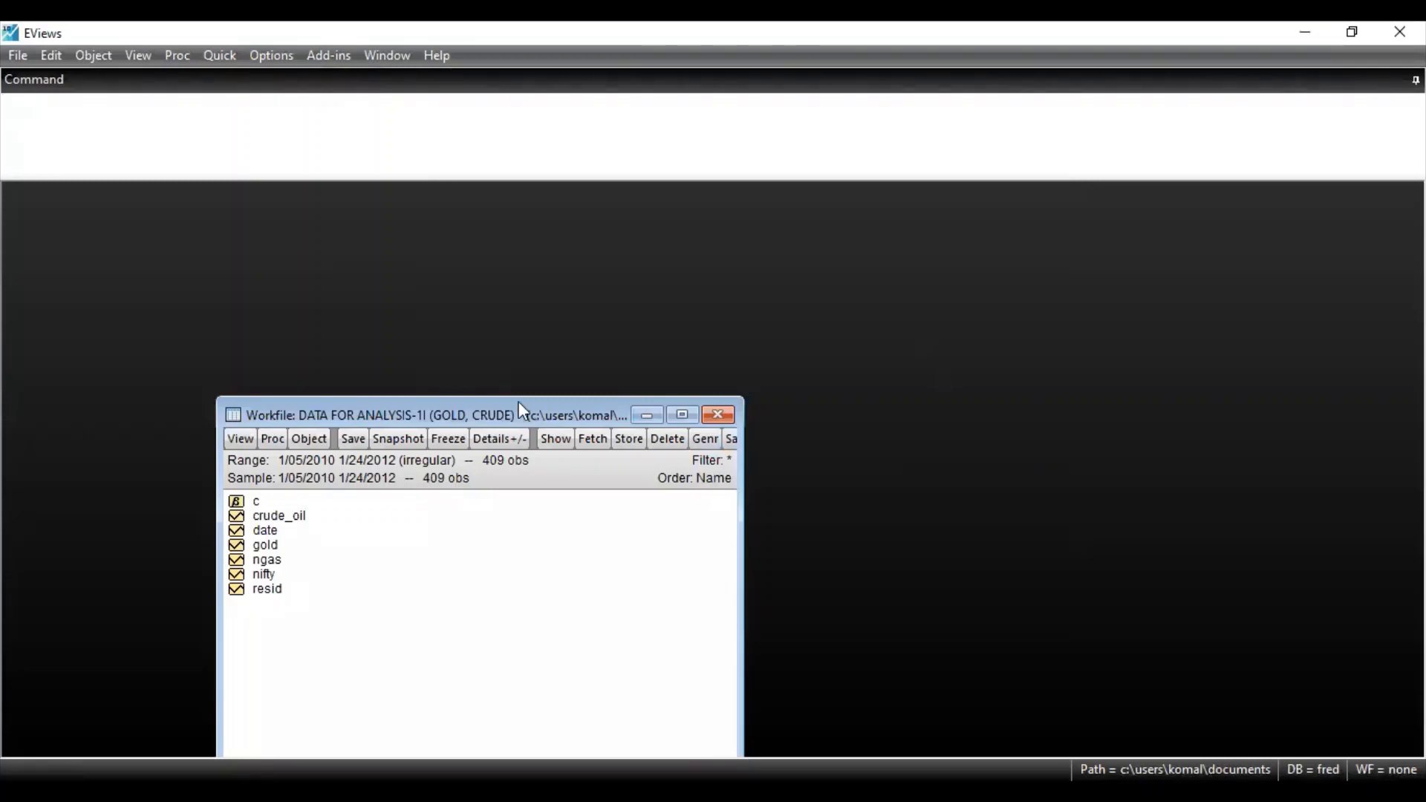
pyautogui.moveTo(523, 411); pyautogui.dragTo(326, 199)
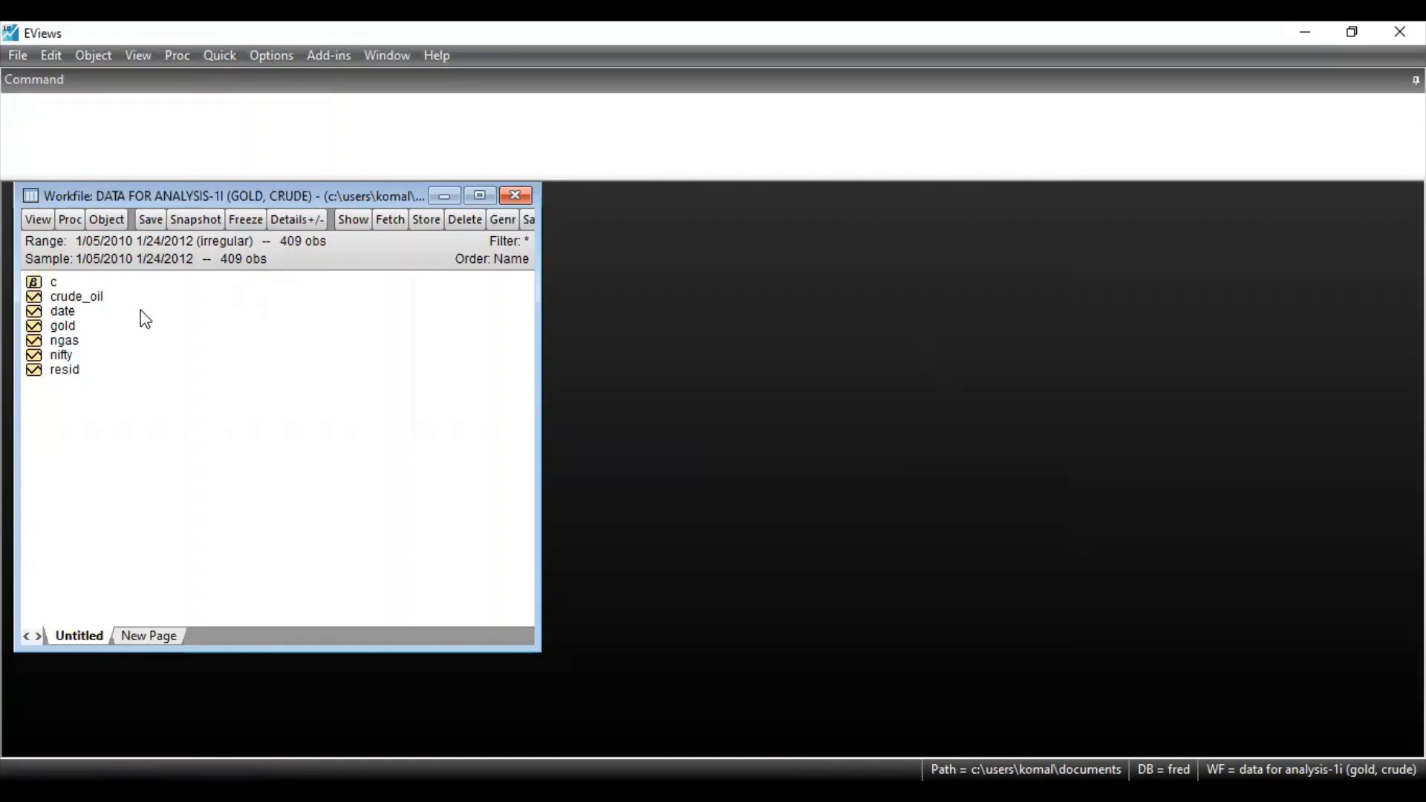
# Step: Select the series nifty, ngas, gold and crude_oil in that order and open them together as a group
pyautogui.click(72, 354)
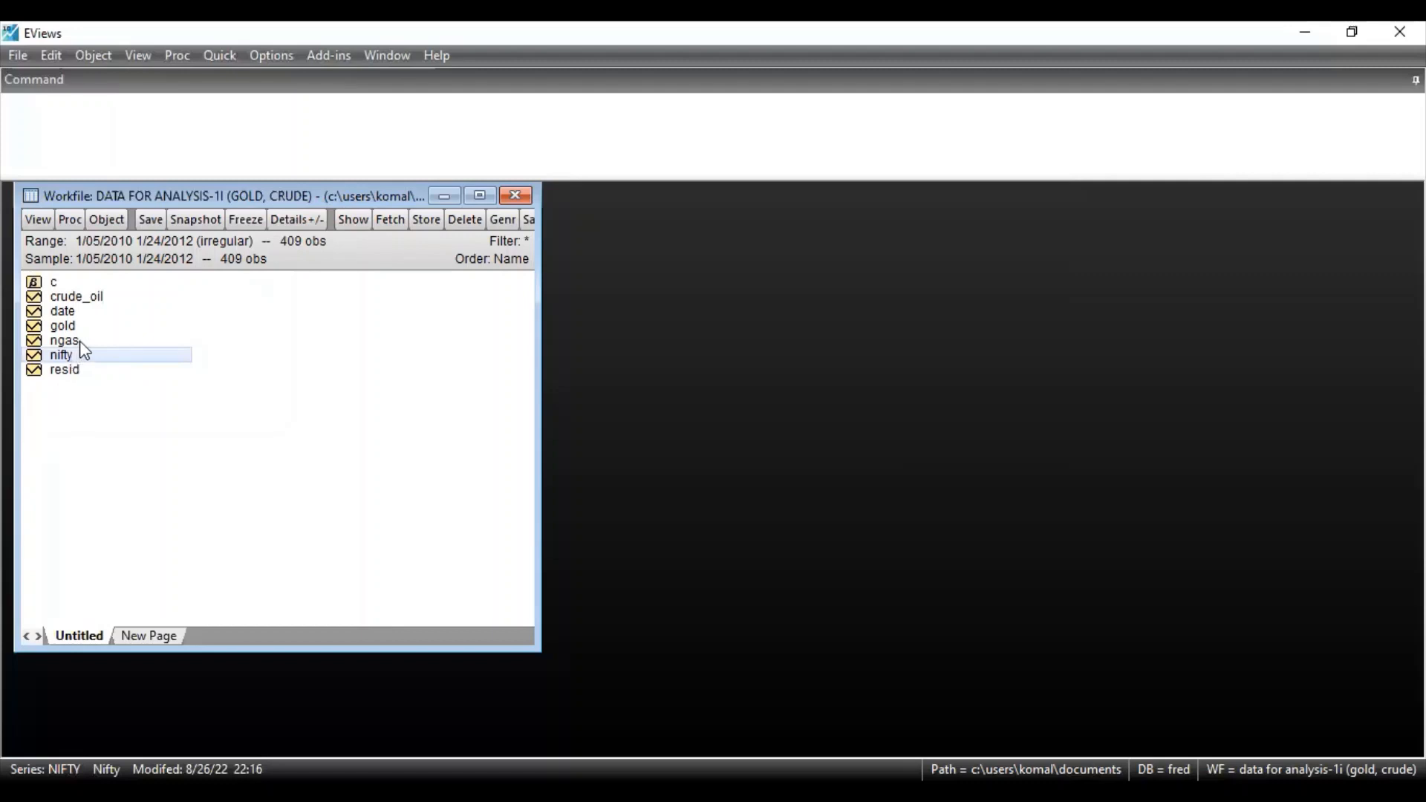
pyautogui.keyDown('ctrl'); pyautogui.click(79, 340); pyautogui.keyUp('ctrl')
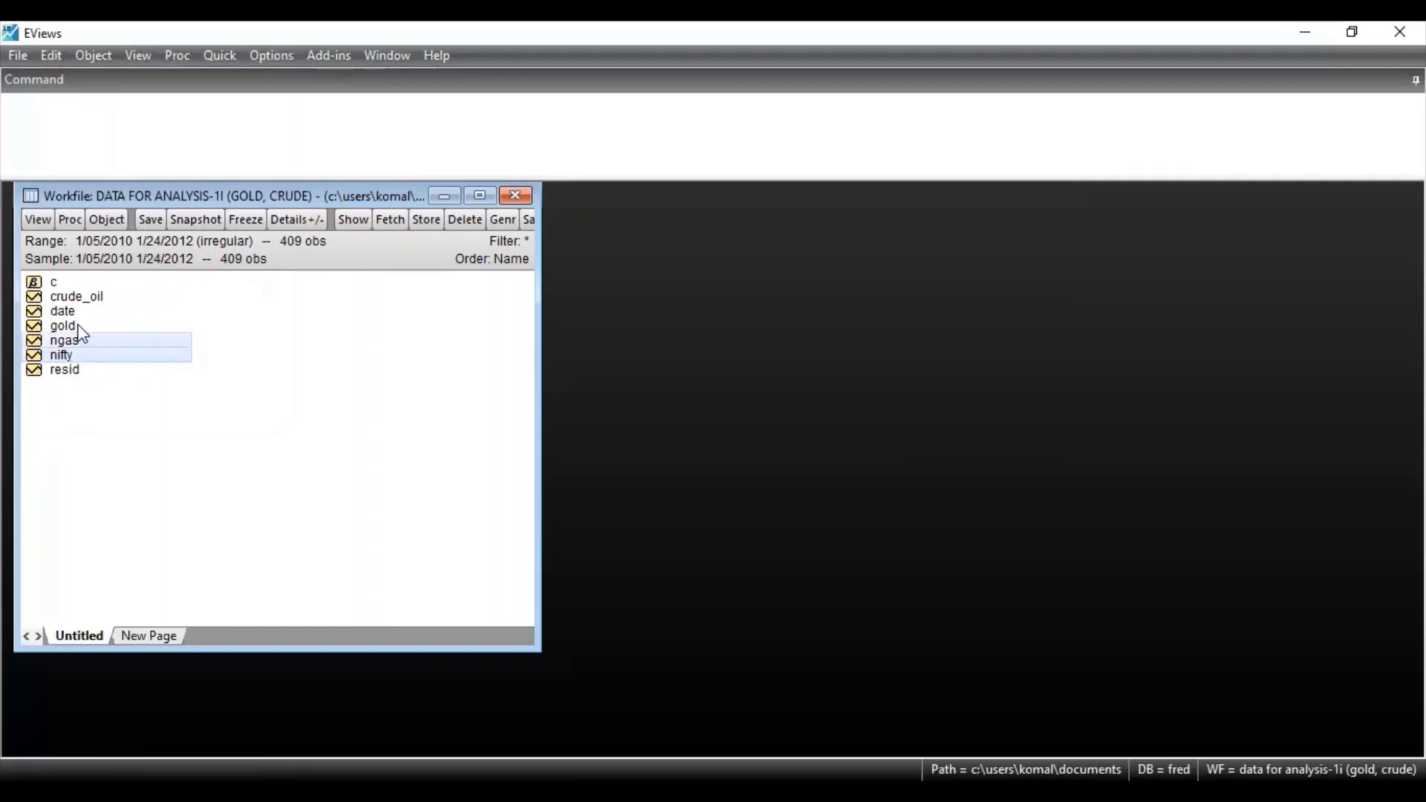
pyautogui.keyDown('ctrl'); pyautogui.click(74, 327); pyautogui.keyUp('ctrl')
pyautogui.keyDown('ctrl'); pyautogui.click(105, 300); pyautogui.keyUp('ctrl')
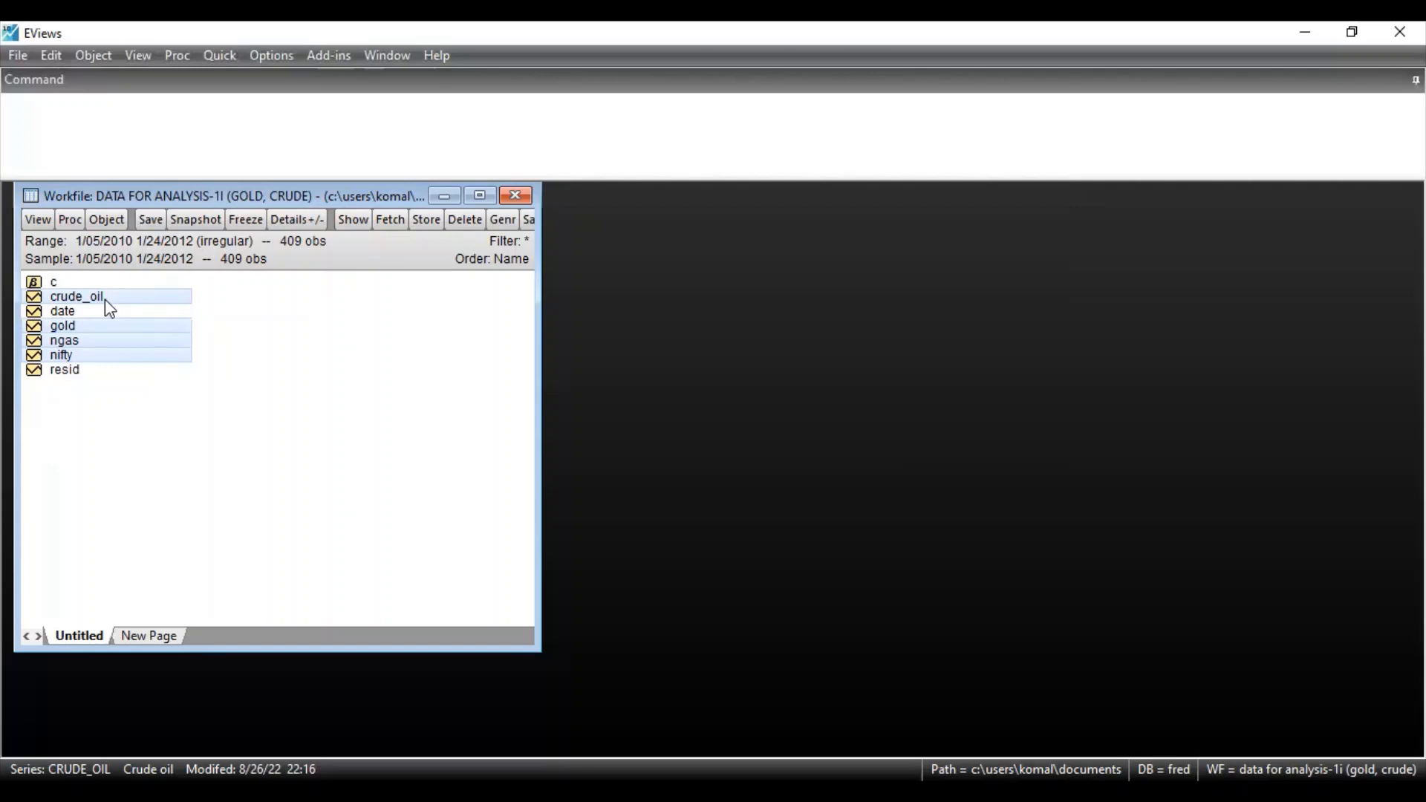
pyautogui.rightClick(130, 346)
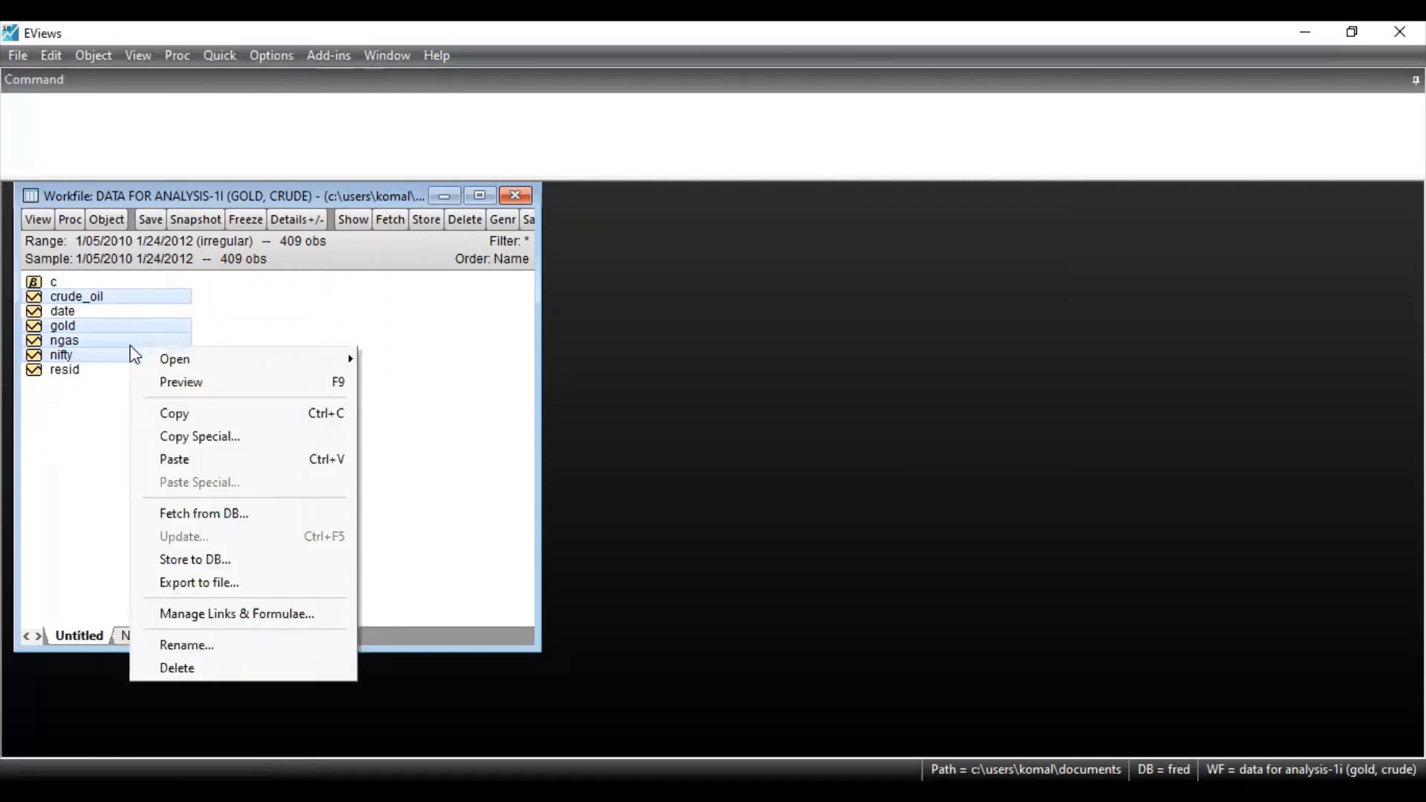
pyautogui.moveTo(164, 364)
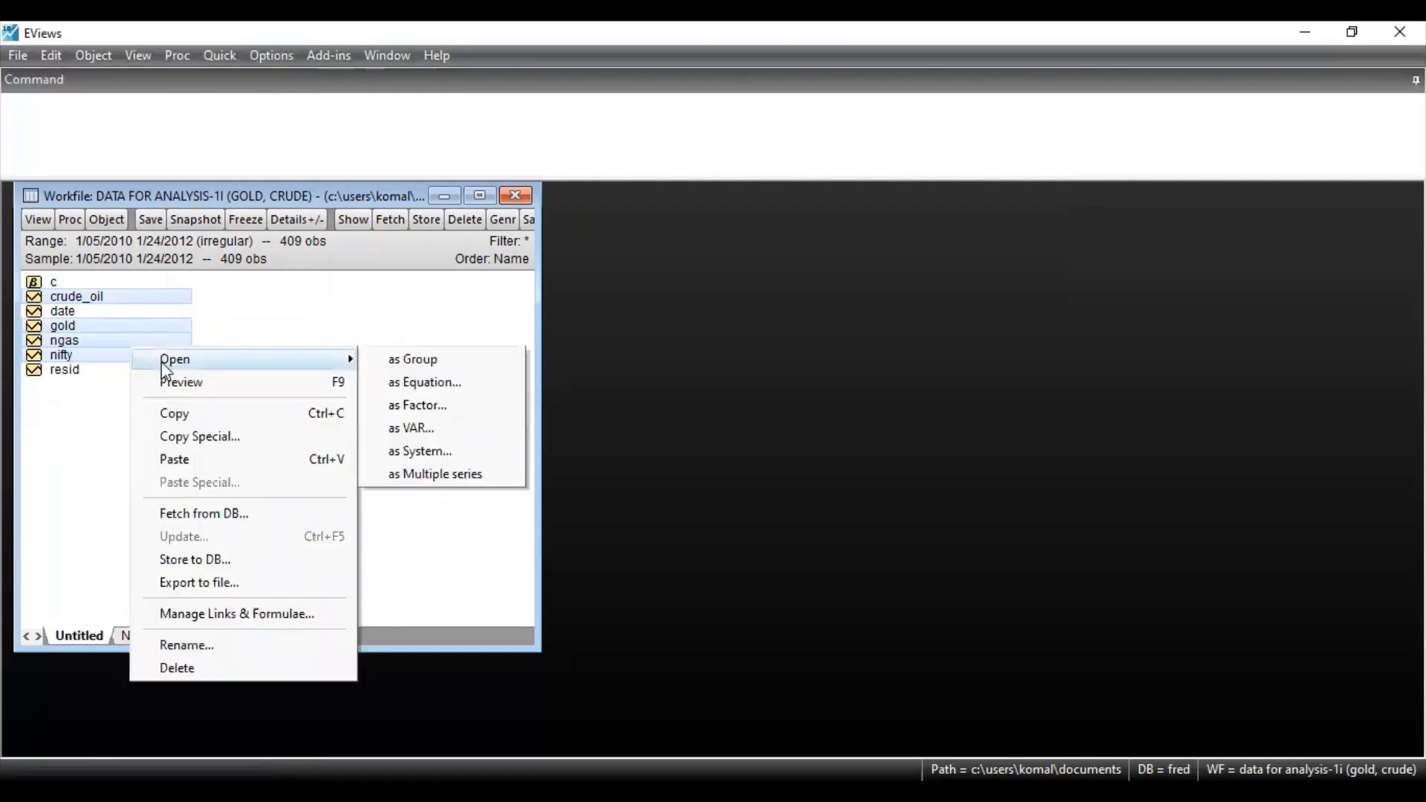
pyautogui.click(399, 364)
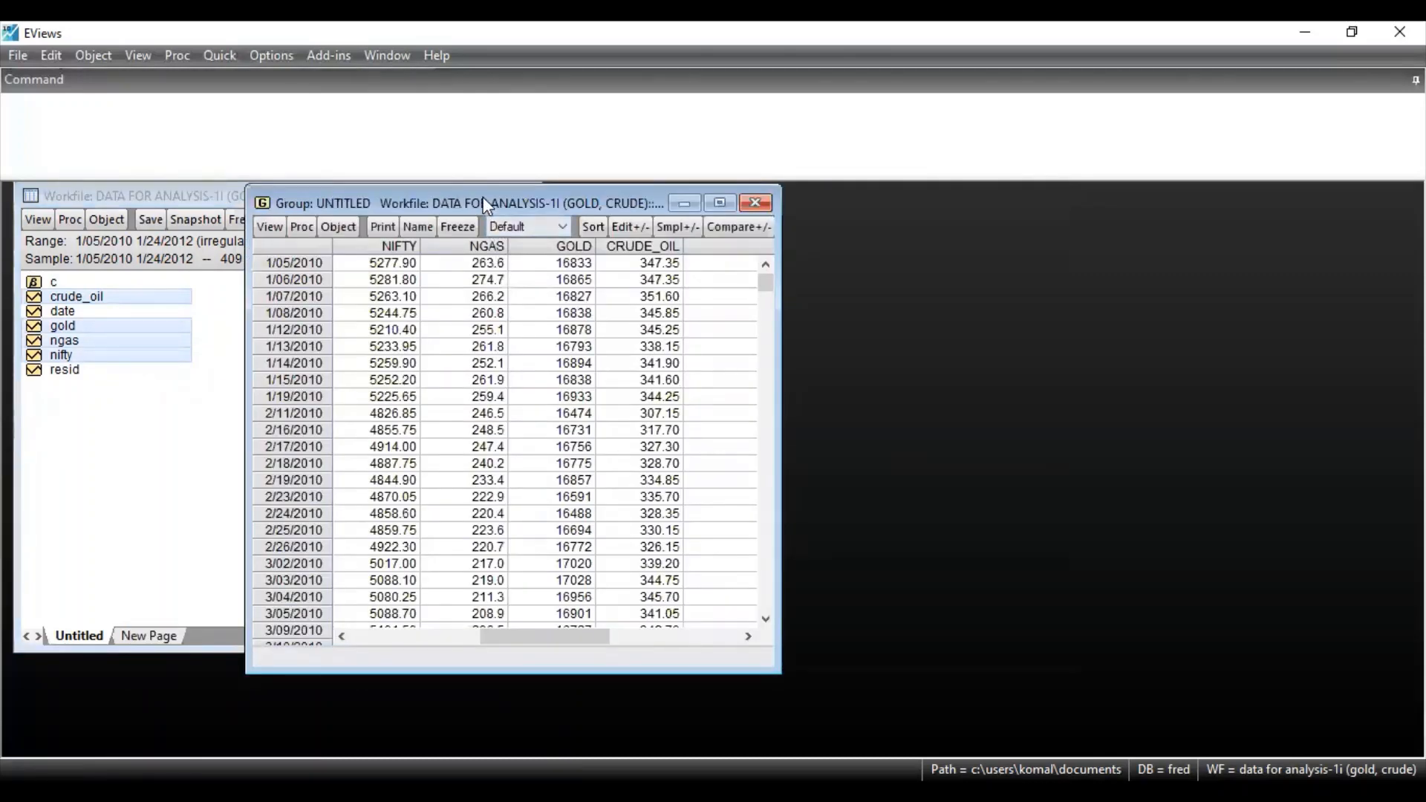
pyautogui.moveTo(477, 205); pyautogui.dragTo(264, 195)
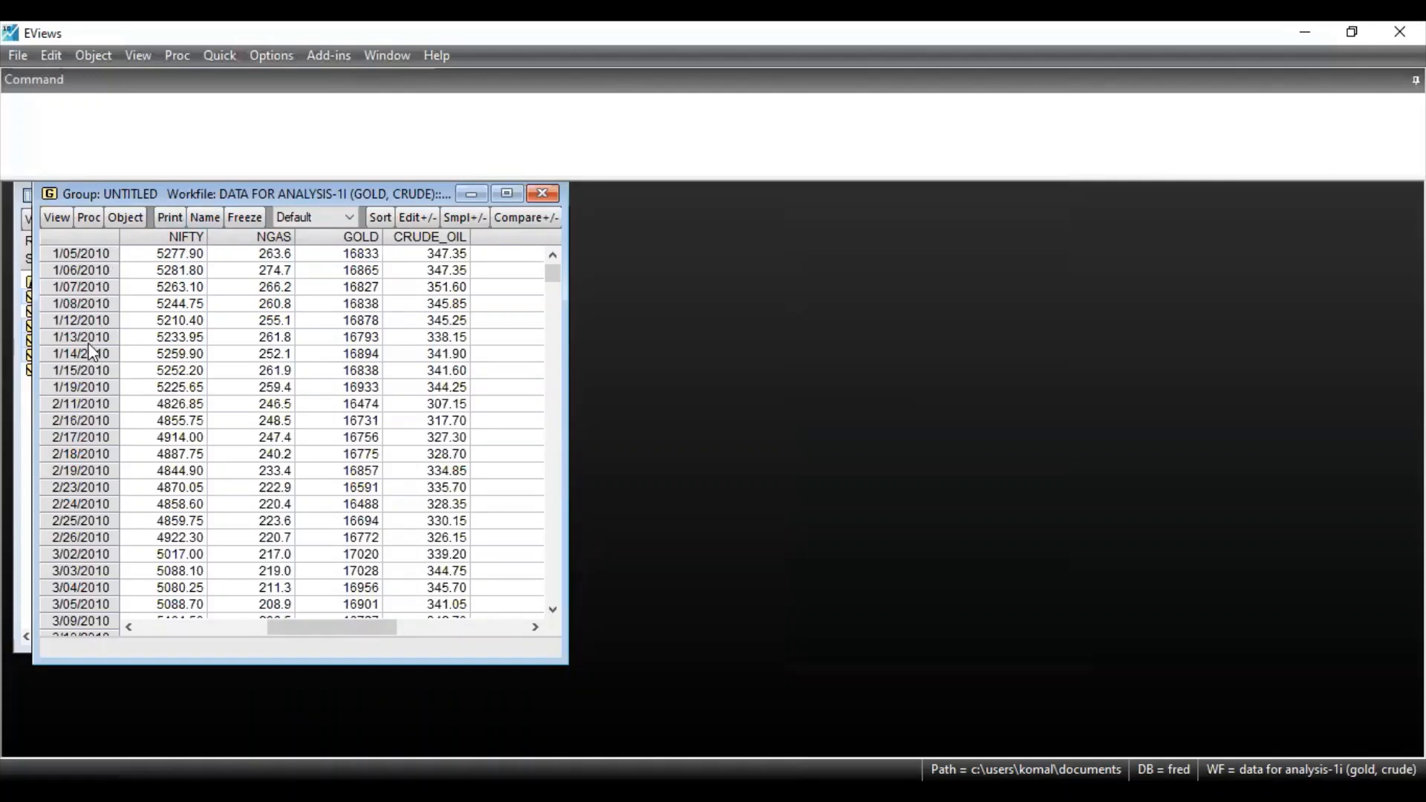
# Step: Look through the group's observations from first to last date, and close the untitled group without keeping it
pyautogui.scroll(-5, 91, 352)
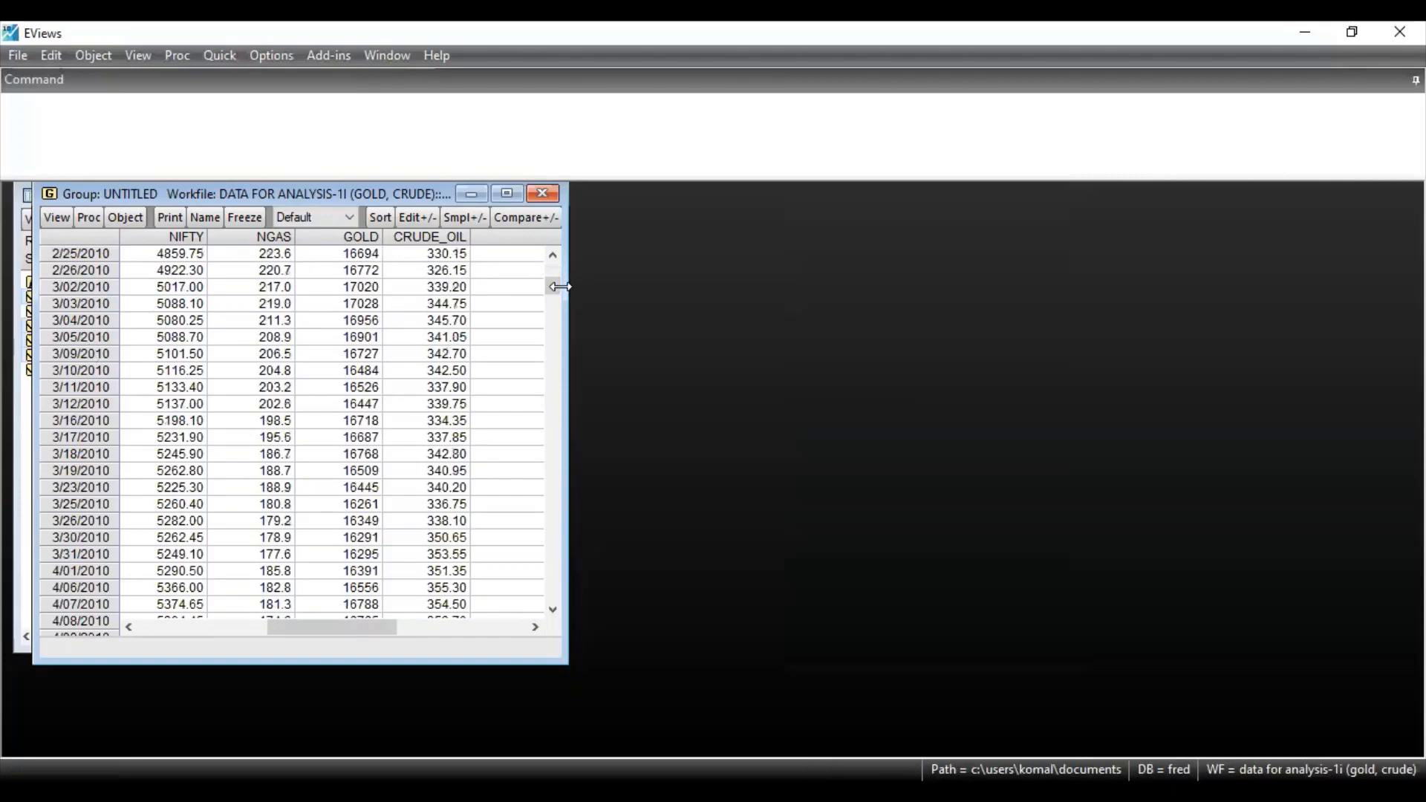
pyautogui.moveTo(555, 290); pyautogui.dragTo(553, 566)
pyautogui.moveTo(603, 415); pyautogui.dragTo(618, 226)
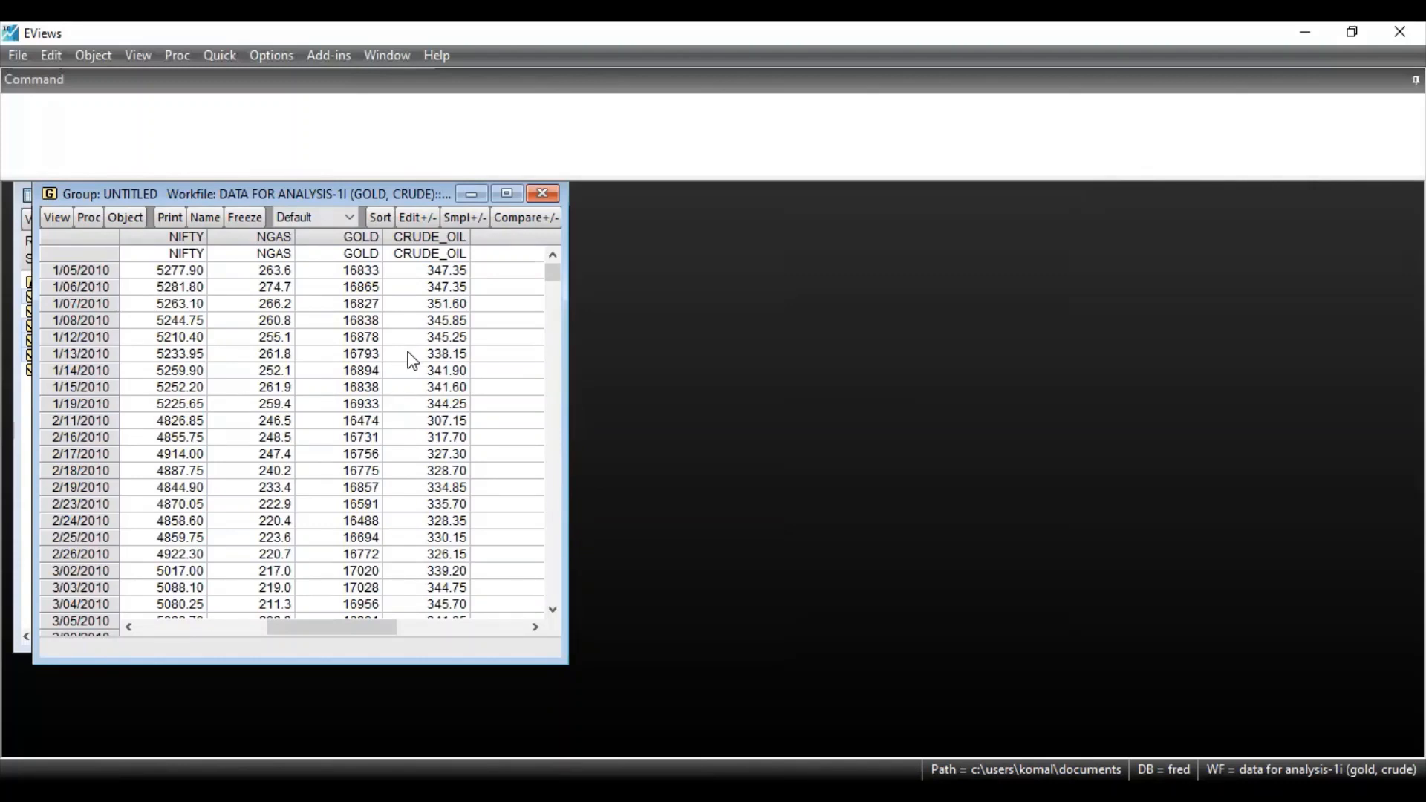
pyautogui.click(545, 196)
pyautogui.click(665, 447)
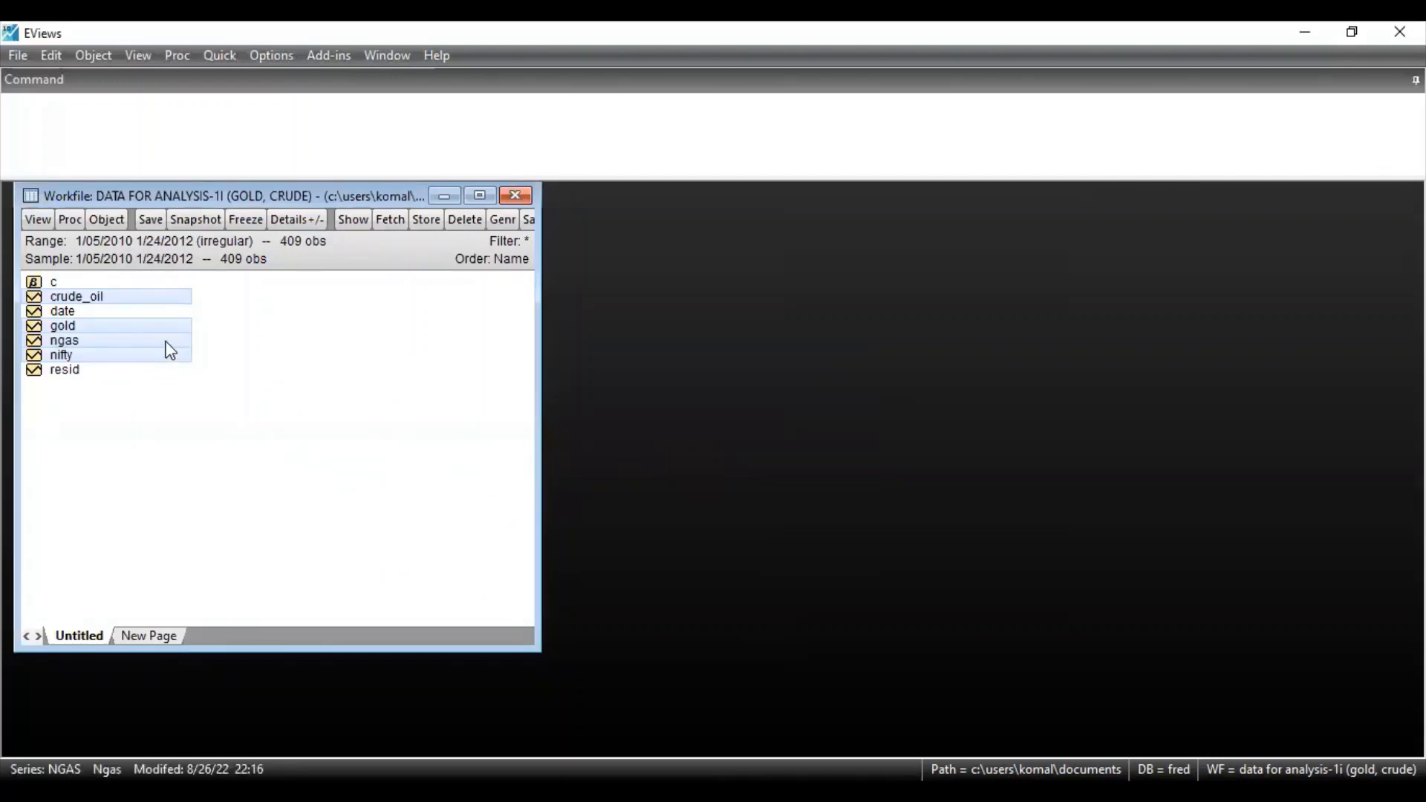
# Step: Generate common-sample descriptive statistics for the group nifty, ngas, gold and crude_oil
pyautogui.click(226, 59)
pyautogui.moveTo(288, 211)
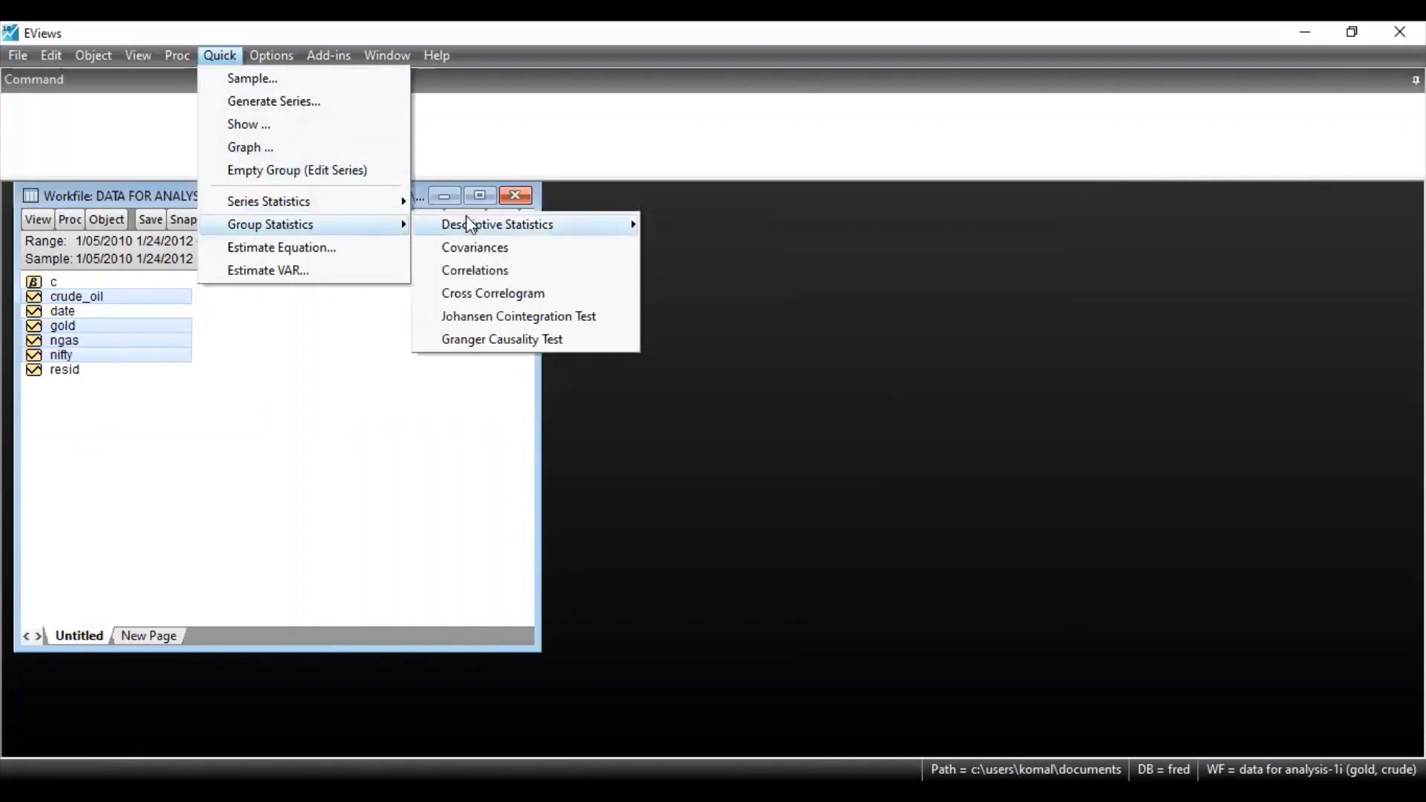
pyautogui.moveTo(471, 227)
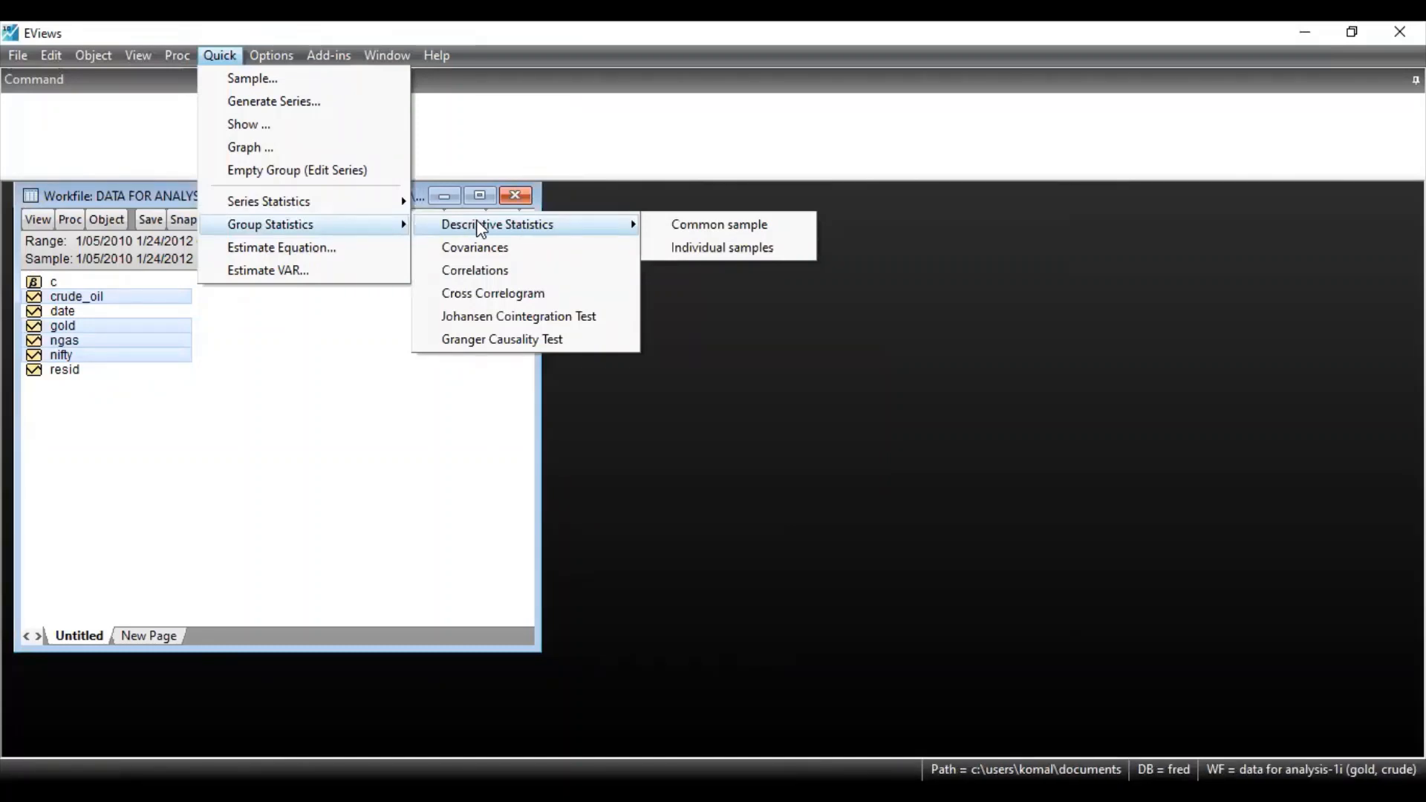
pyautogui.click(684, 232)
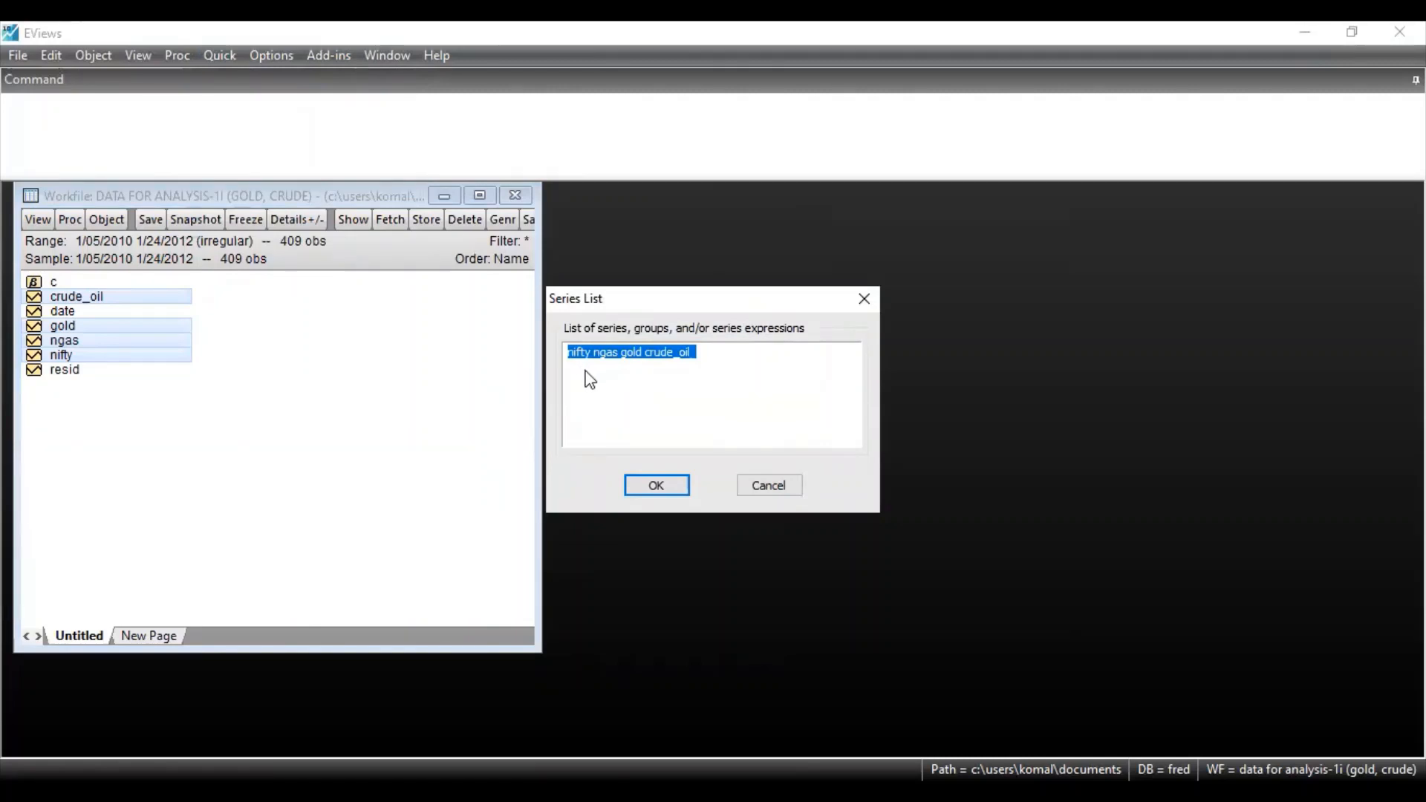
pyautogui.click(674, 486)
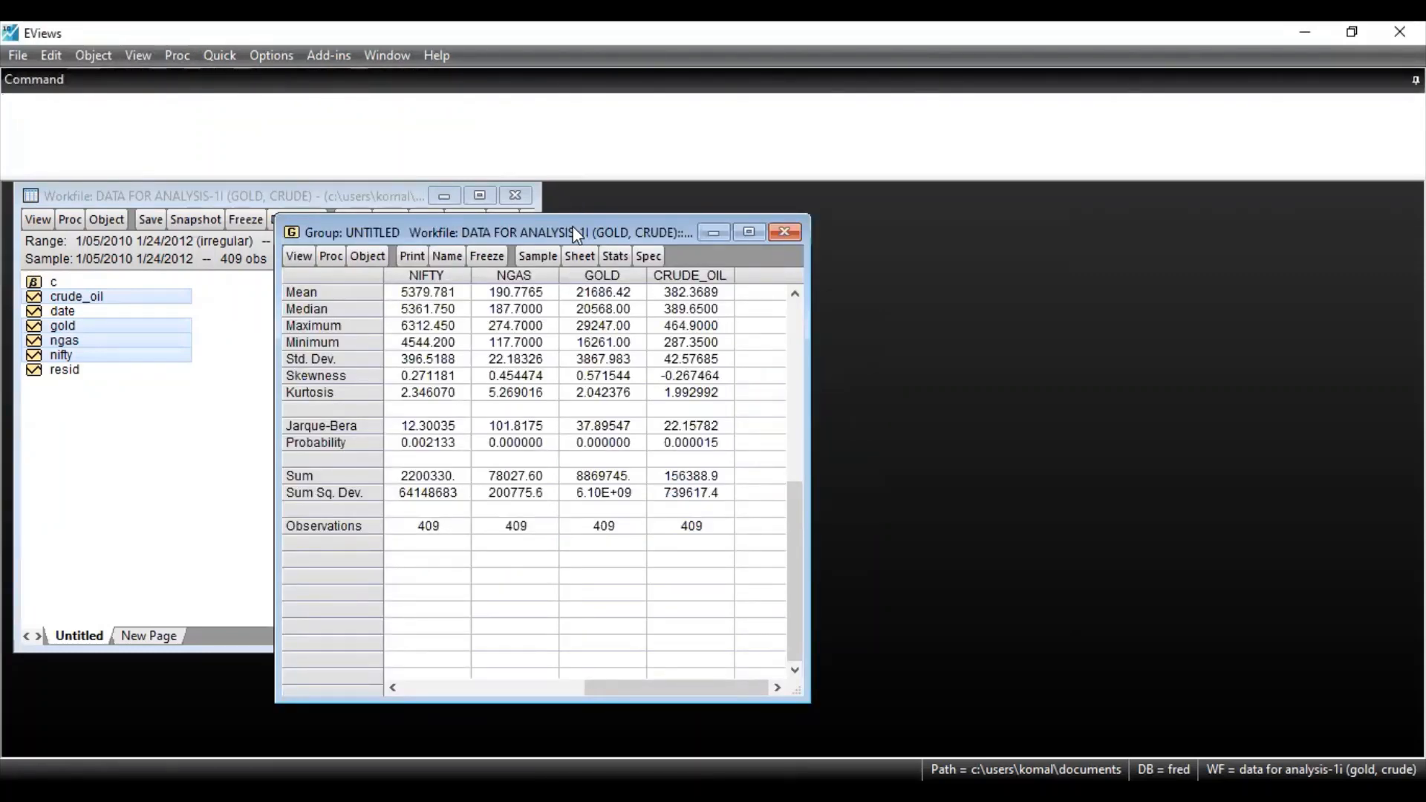
pyautogui.moveTo(578, 235); pyautogui.dragTo(335, 264)
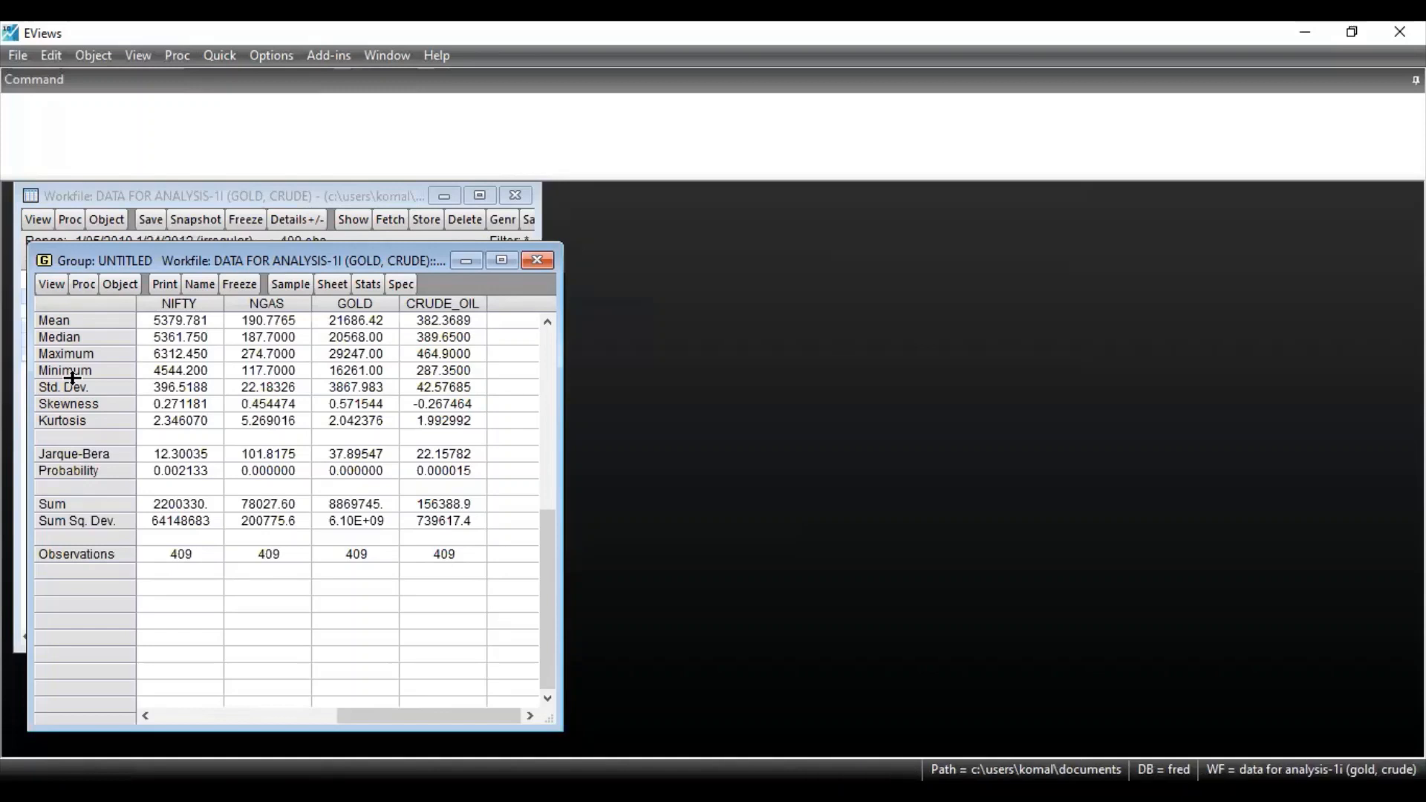
# Step: Examine the mean, median, maximum, minimum and standard deviation rows for the four series
pyautogui.click(60, 323)
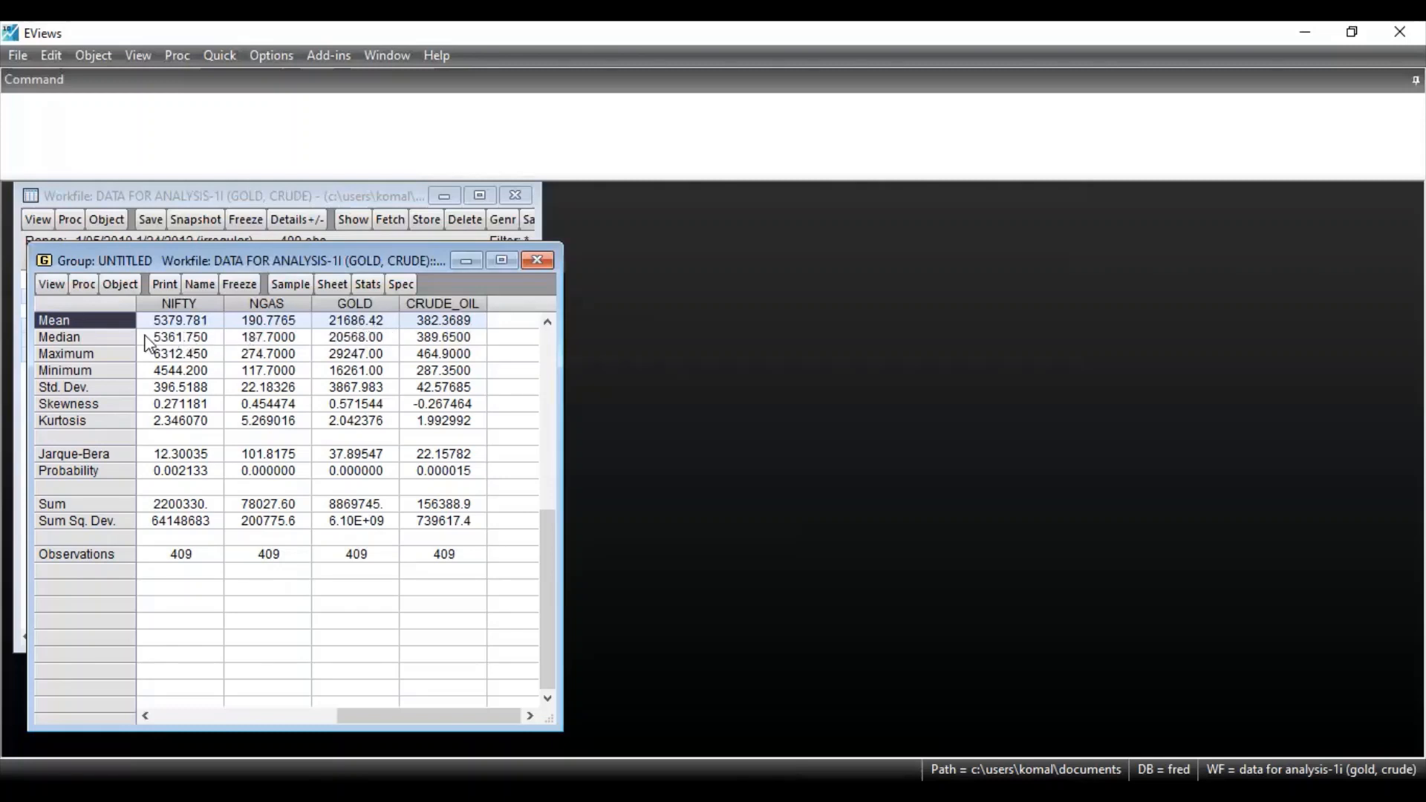
pyautogui.click(80, 341)
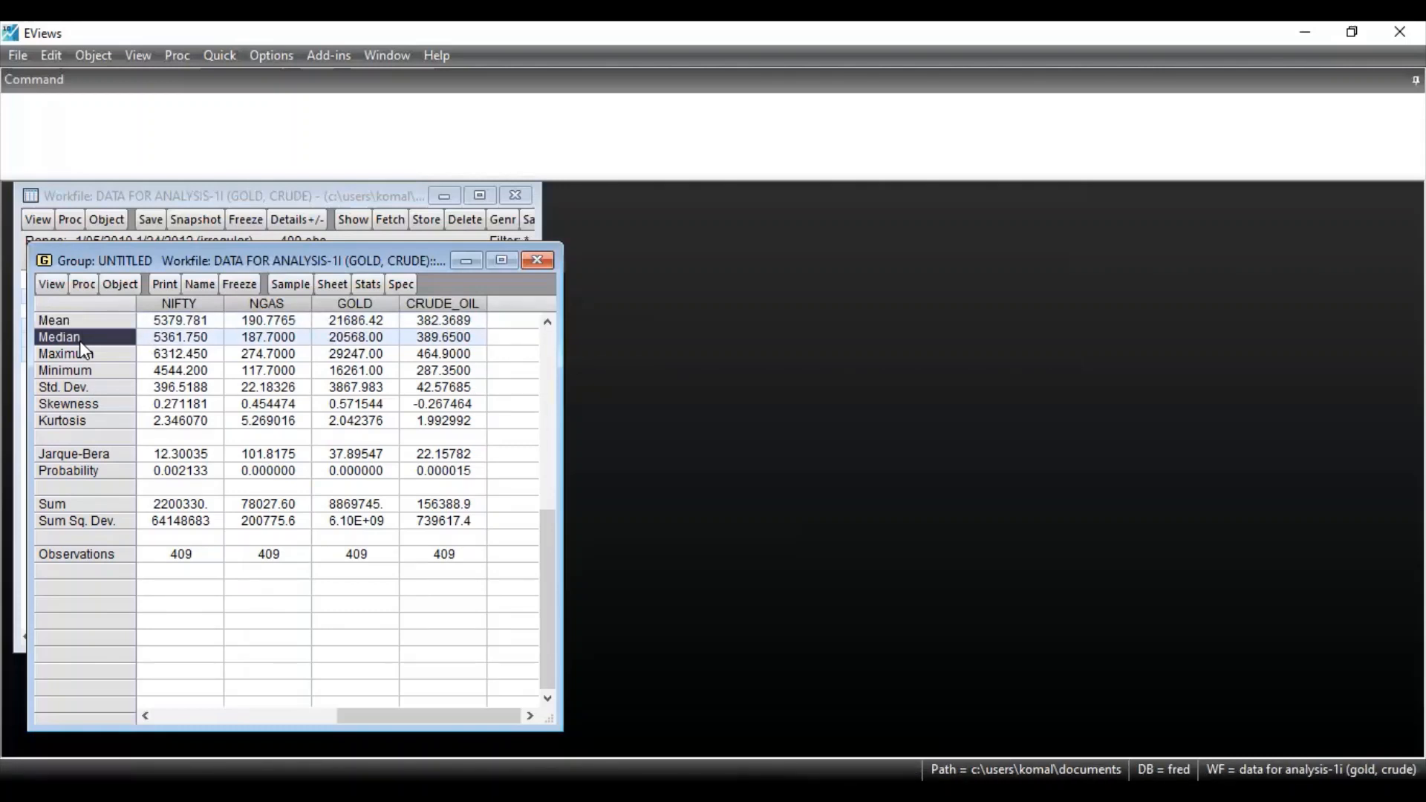
pyautogui.click(78, 355)
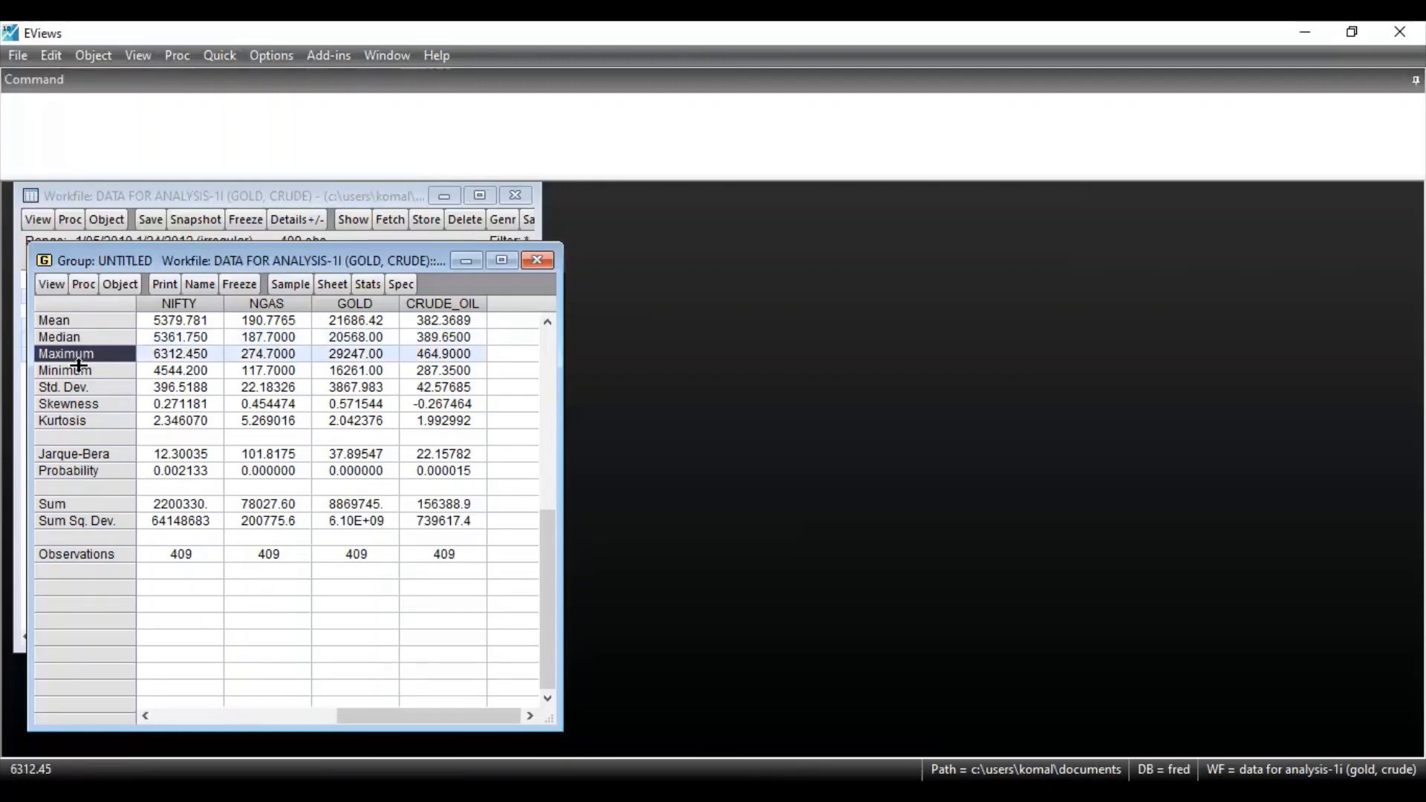
pyautogui.click(77, 370)
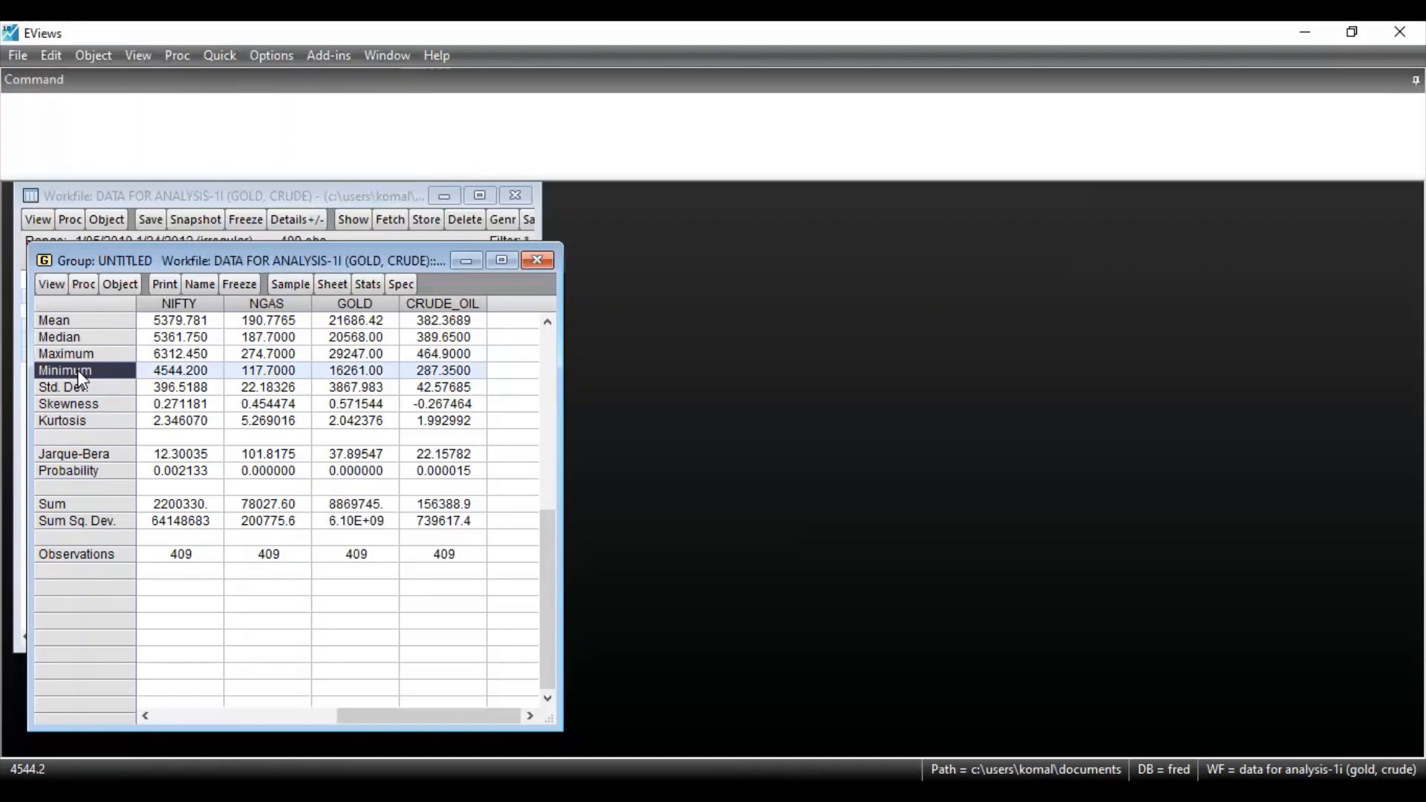
pyautogui.click(75, 389)
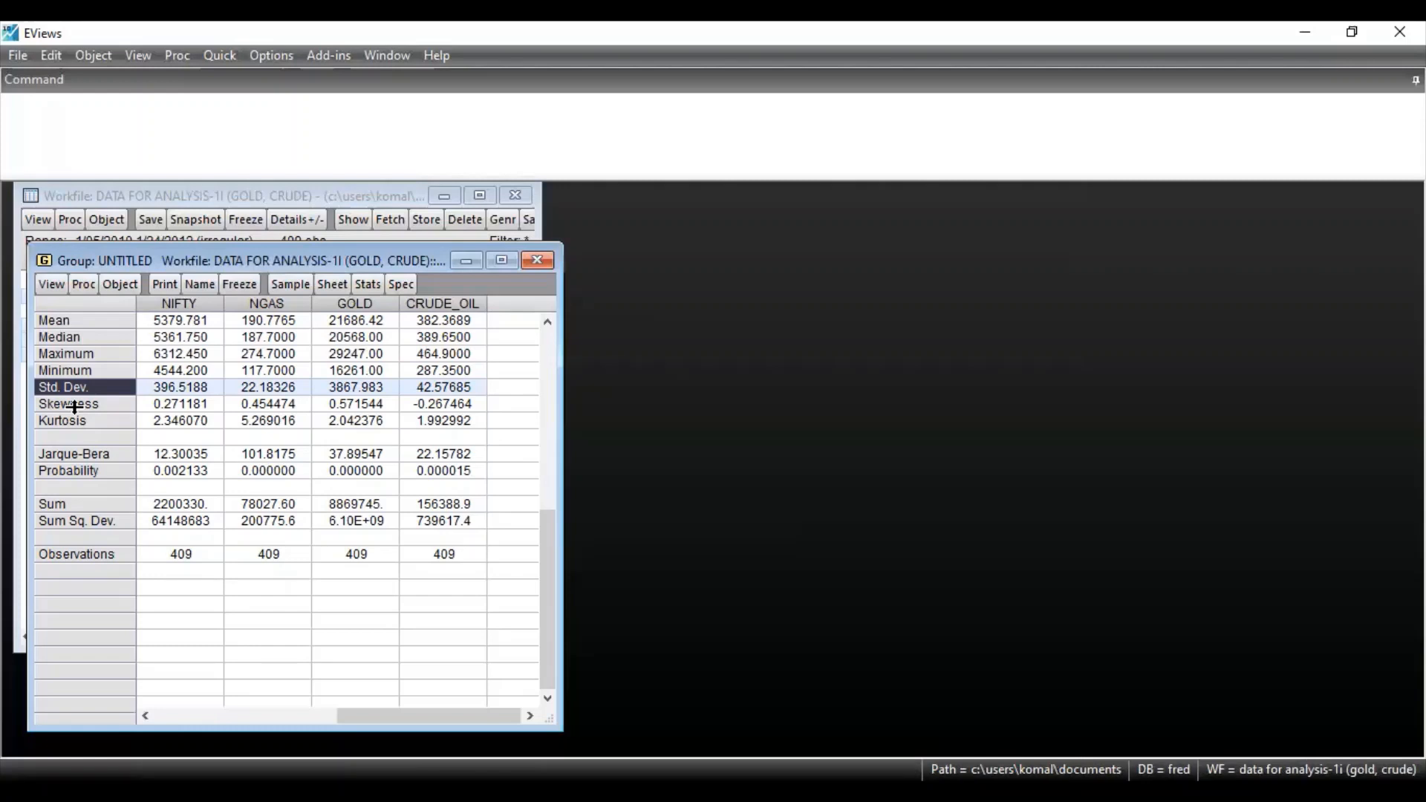
# Step: Examine the skewness and kurtosis values of the series and the probability row of the Jarque-Bera test
pyautogui.click(163, 409)
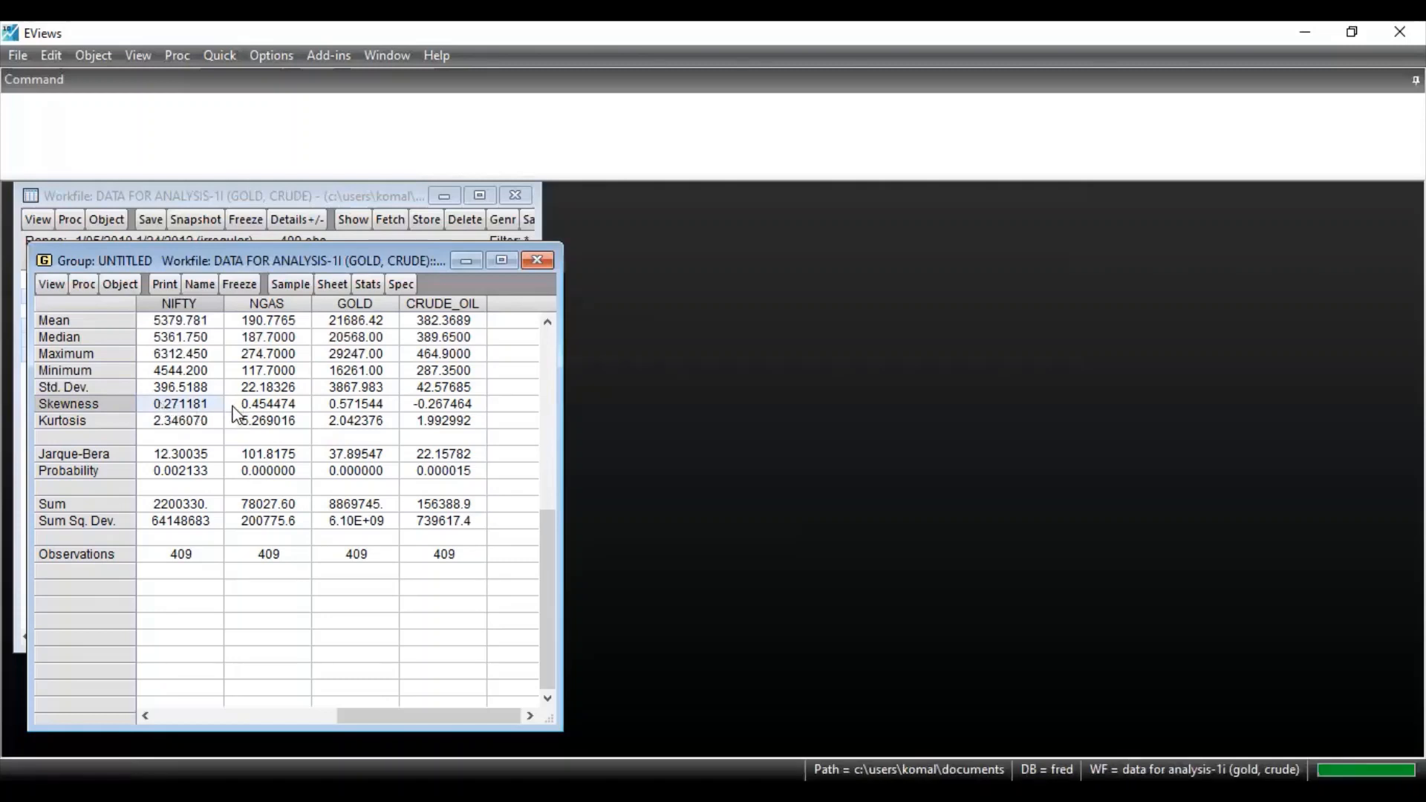
pyautogui.click(424, 408)
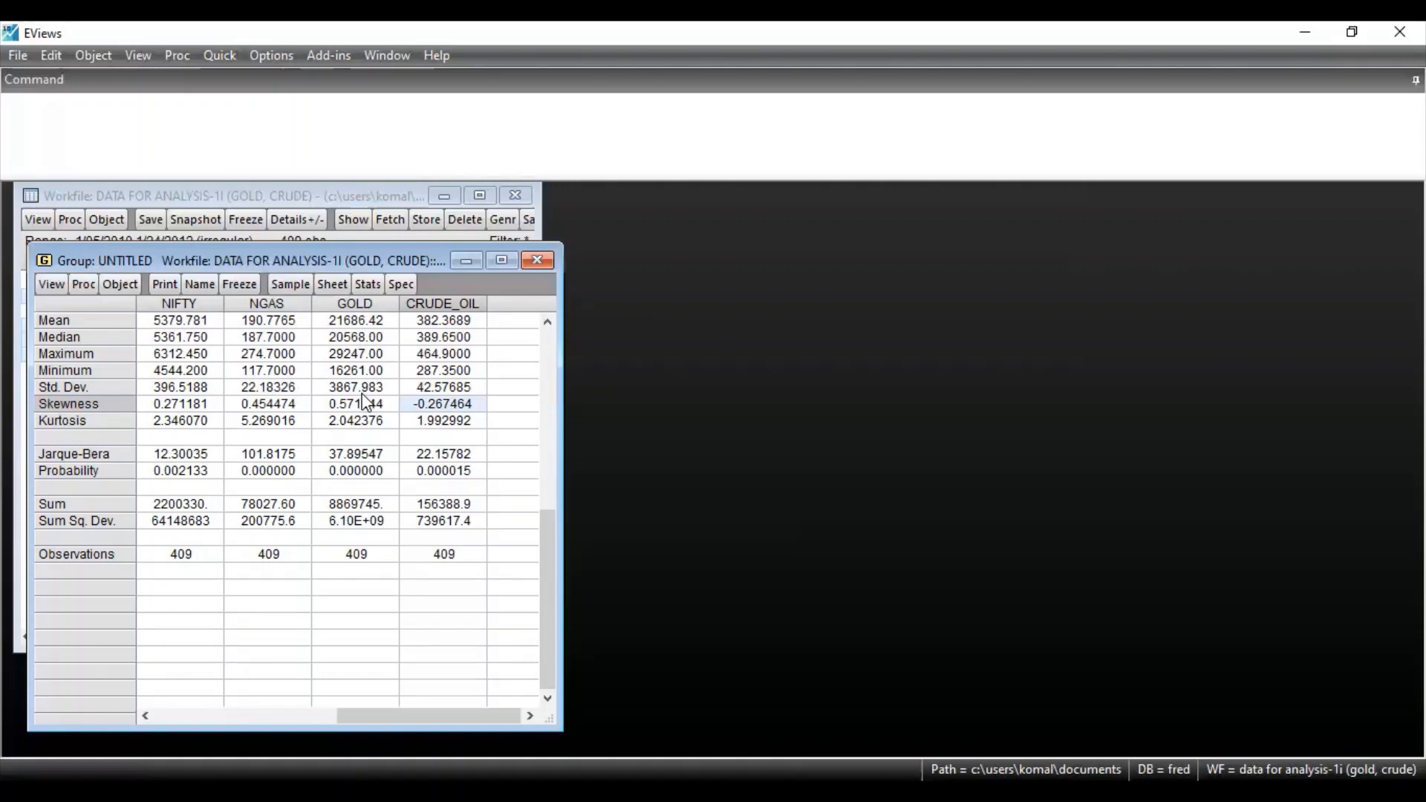
pyautogui.click(115, 422)
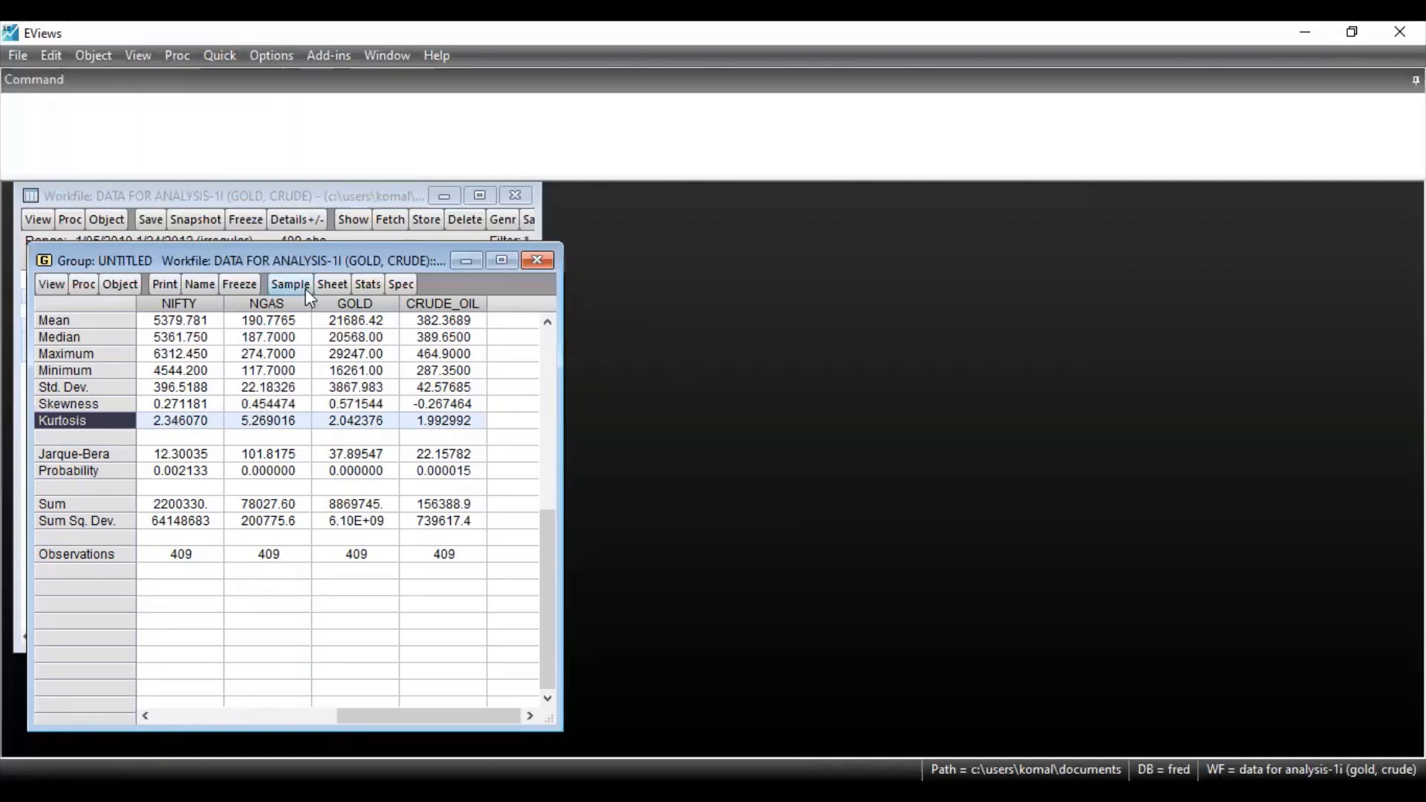
pyautogui.click(284, 422)
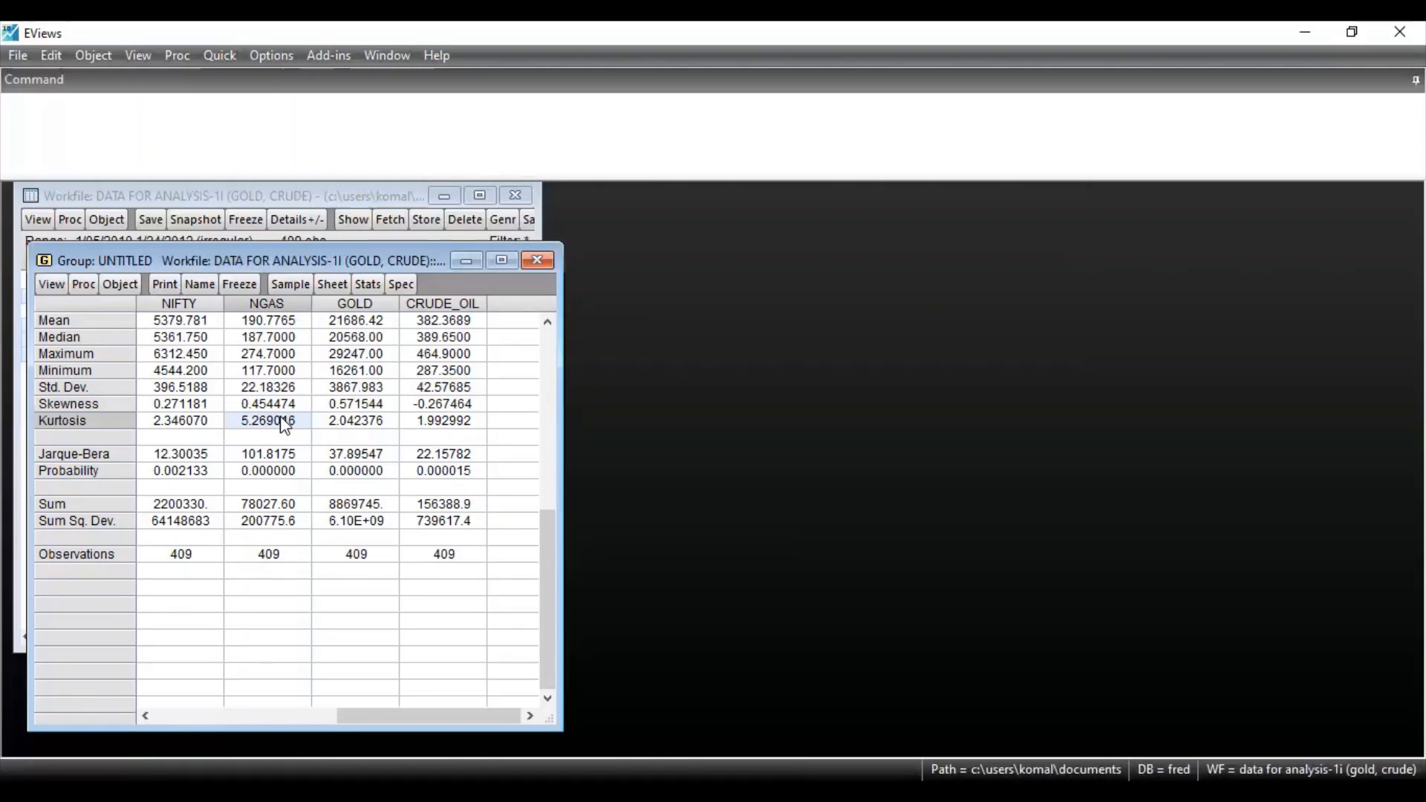
pyautogui.click(210, 428)
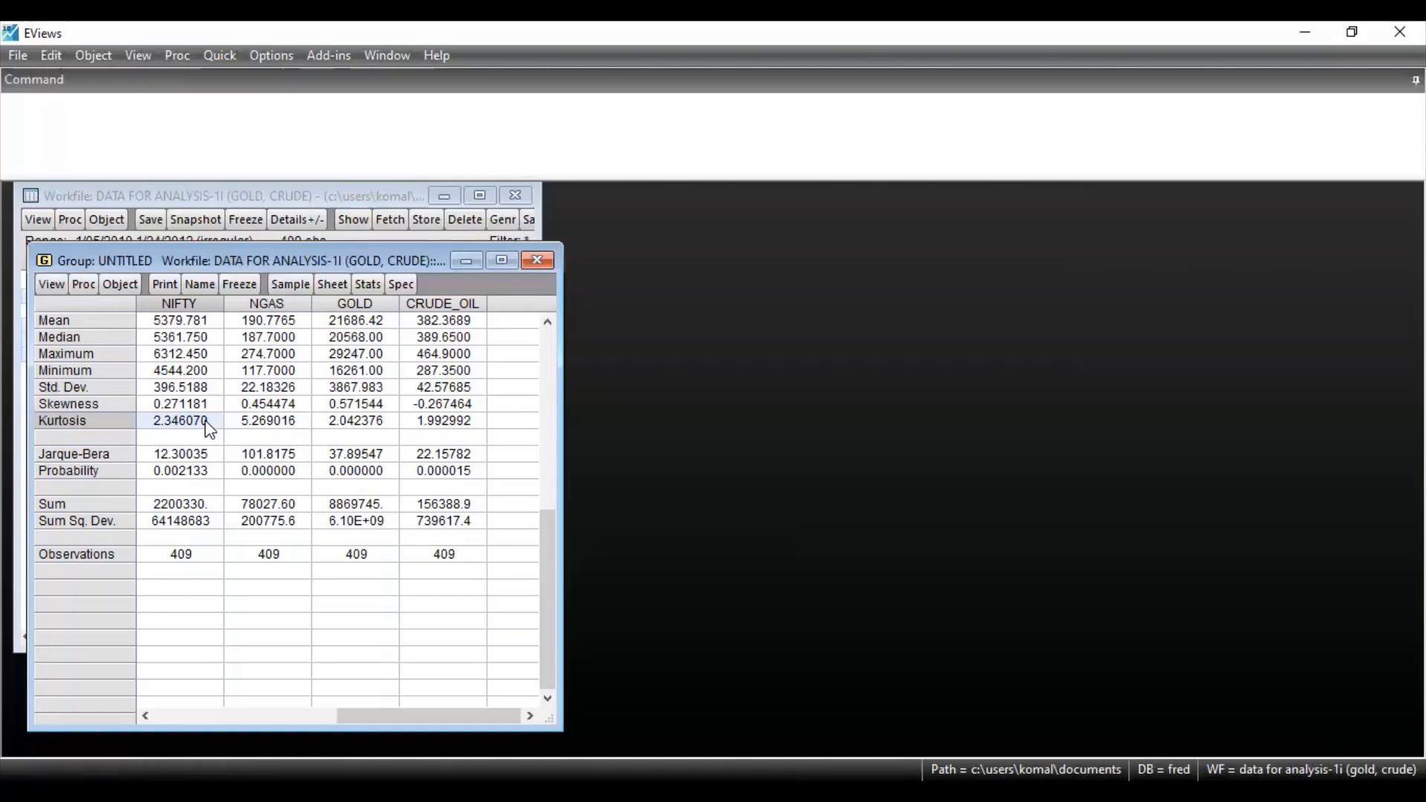
pyautogui.click(92, 473)
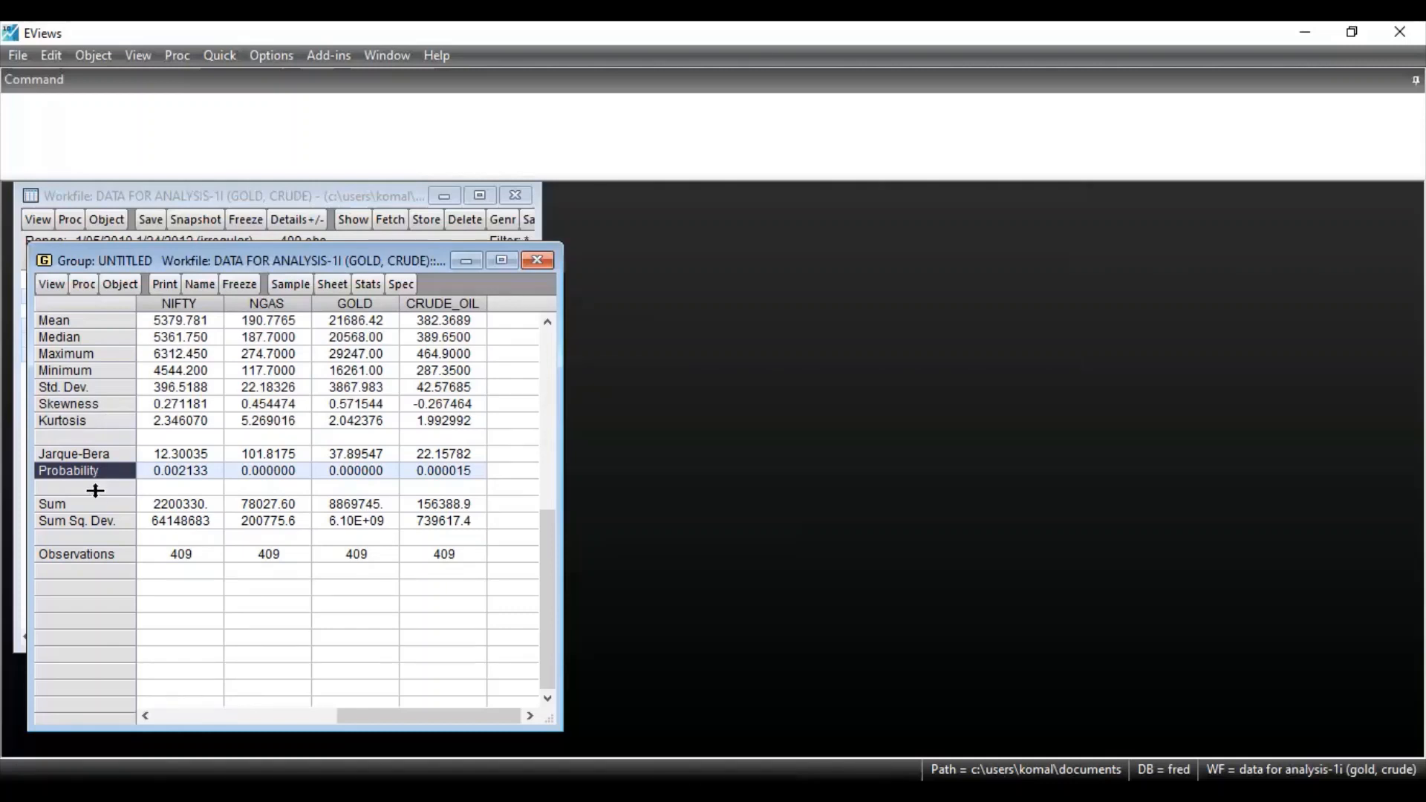
# Step: Examine the sum, sum of squared deviations and observations rows, and close the untitled statistics group without keeping it
pyautogui.click(91, 504)
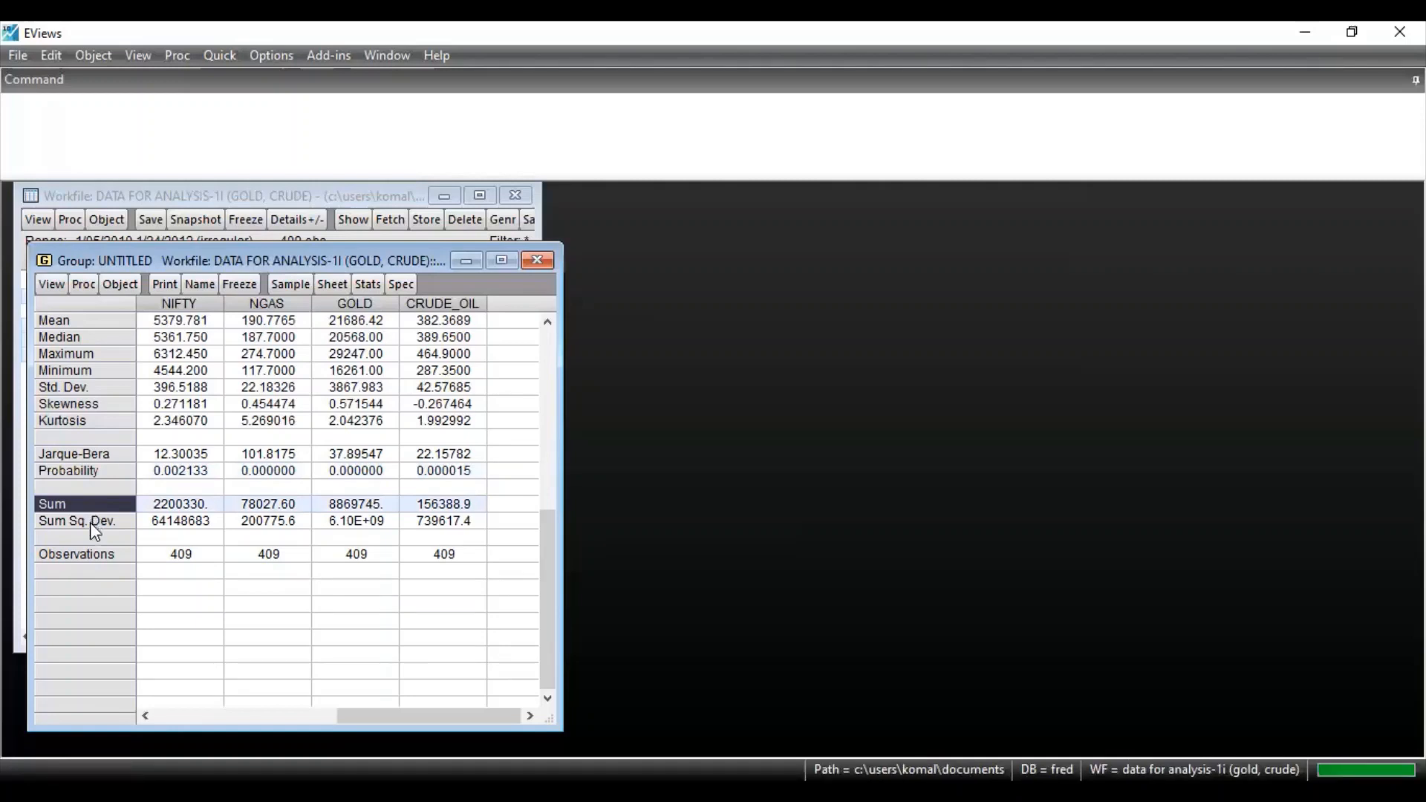
pyautogui.click(91, 523)
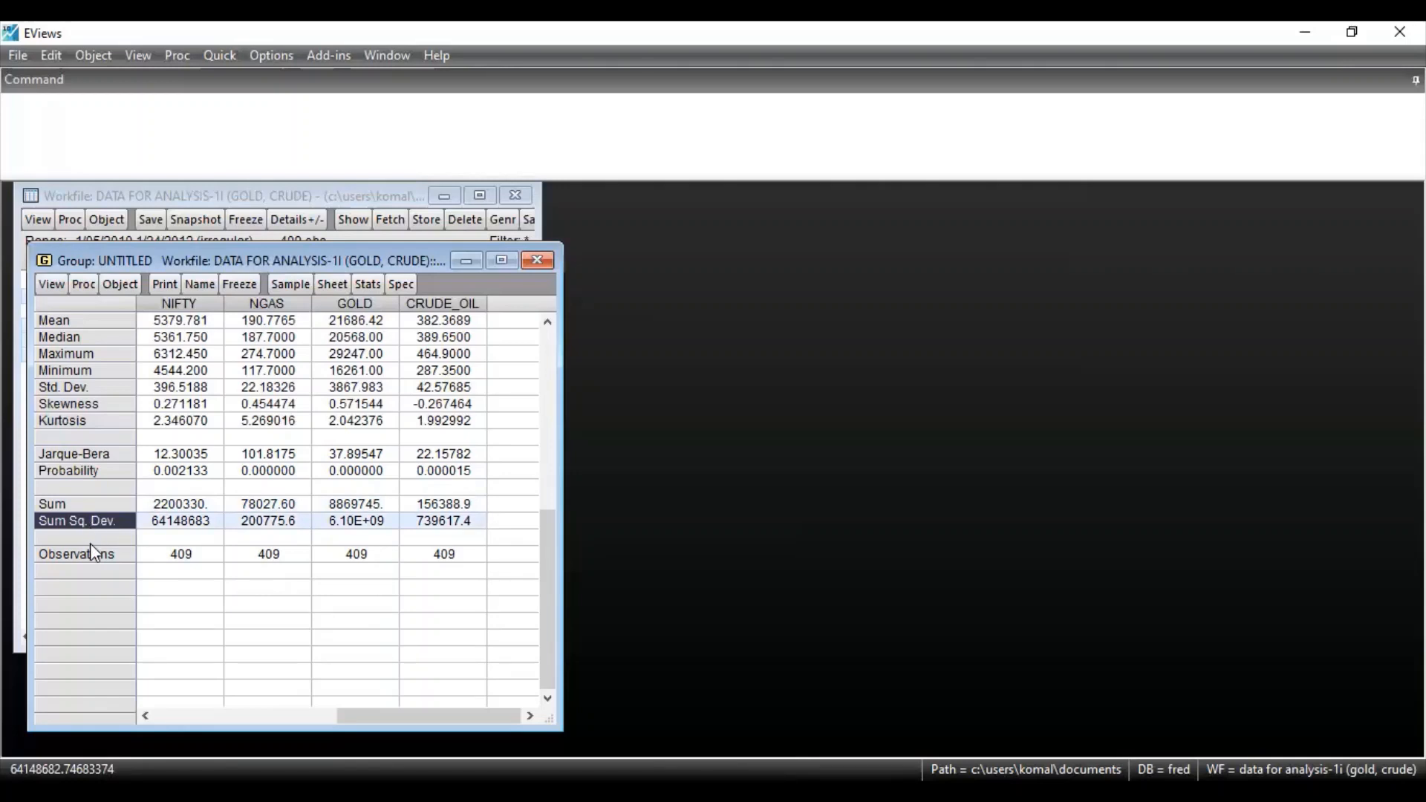
pyautogui.click(95, 556)
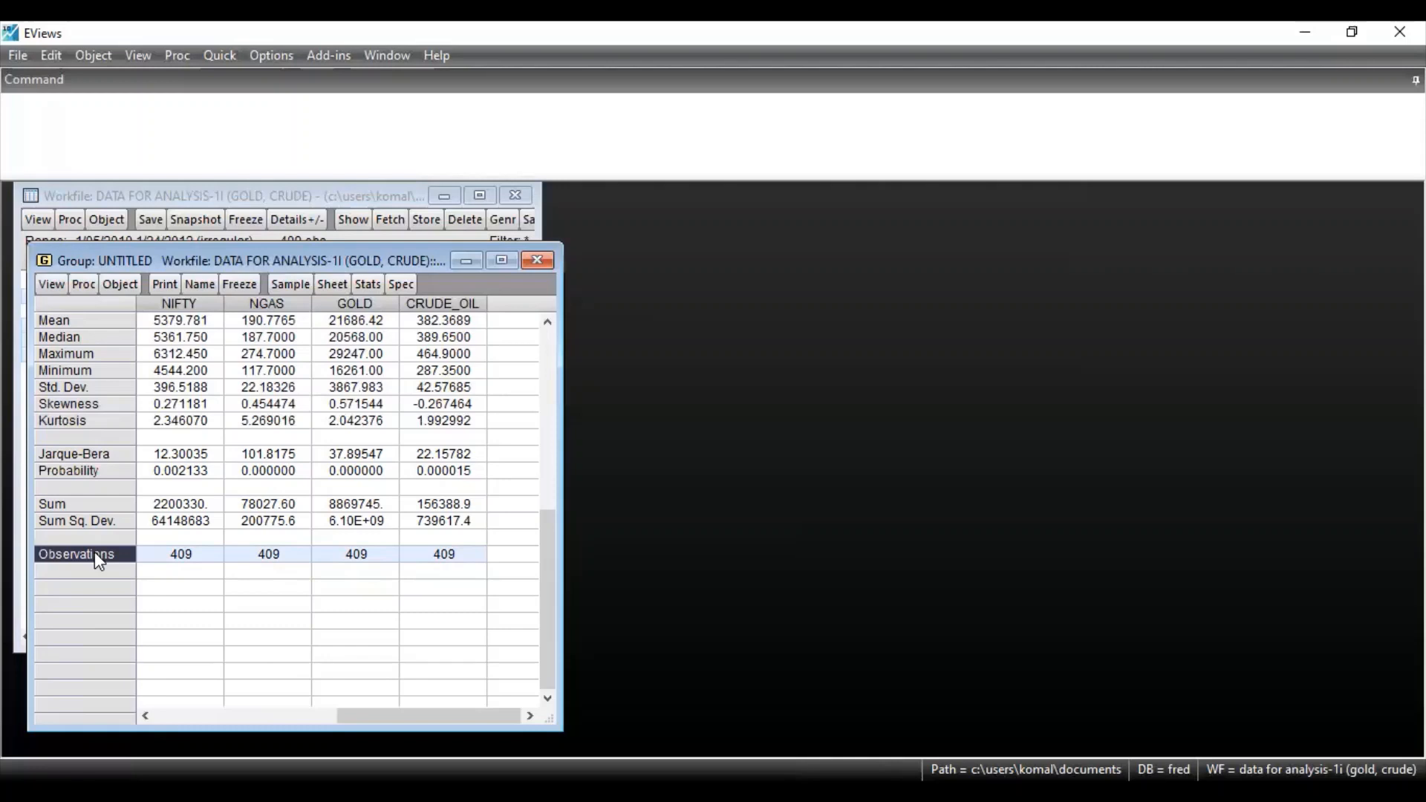
pyautogui.click(537, 261)
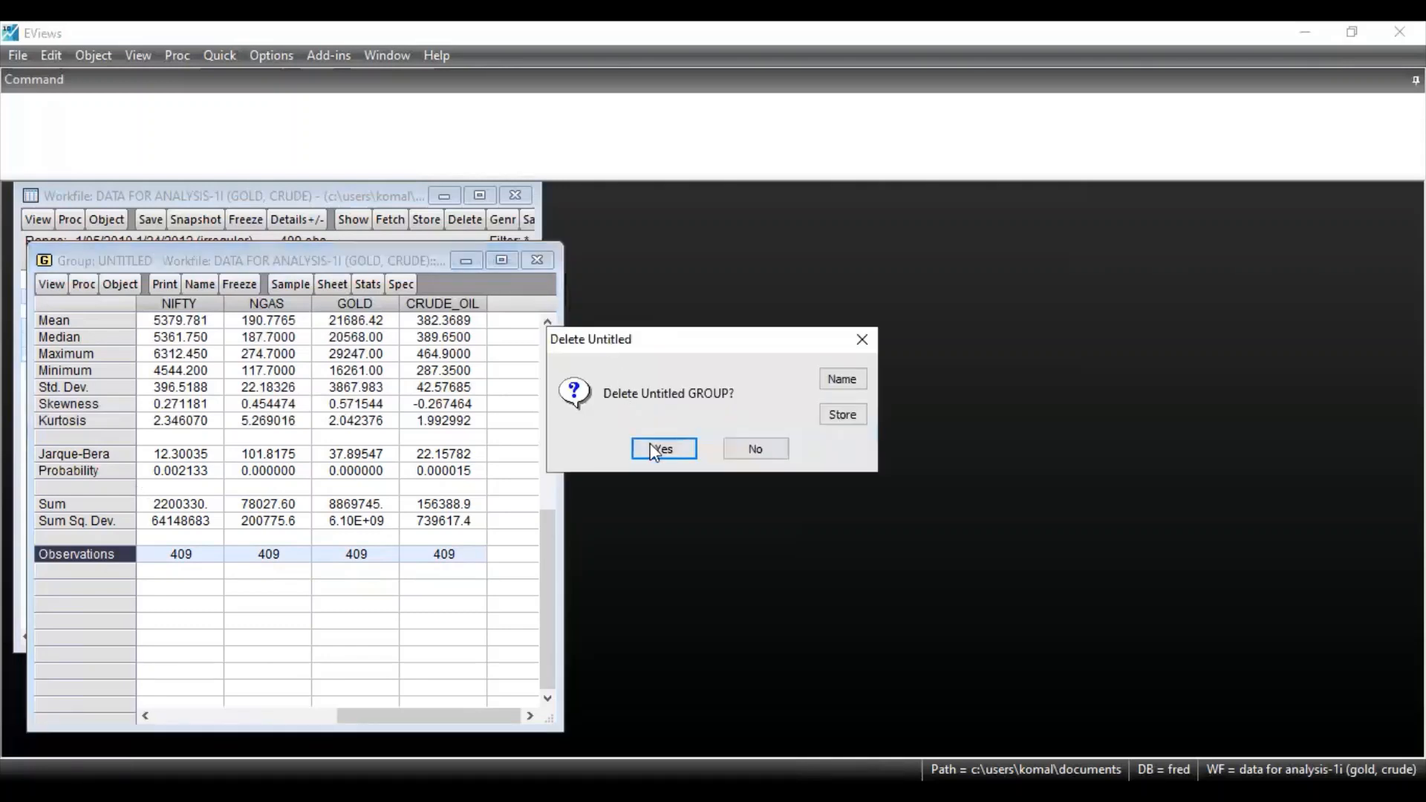
pyautogui.click(655, 452)
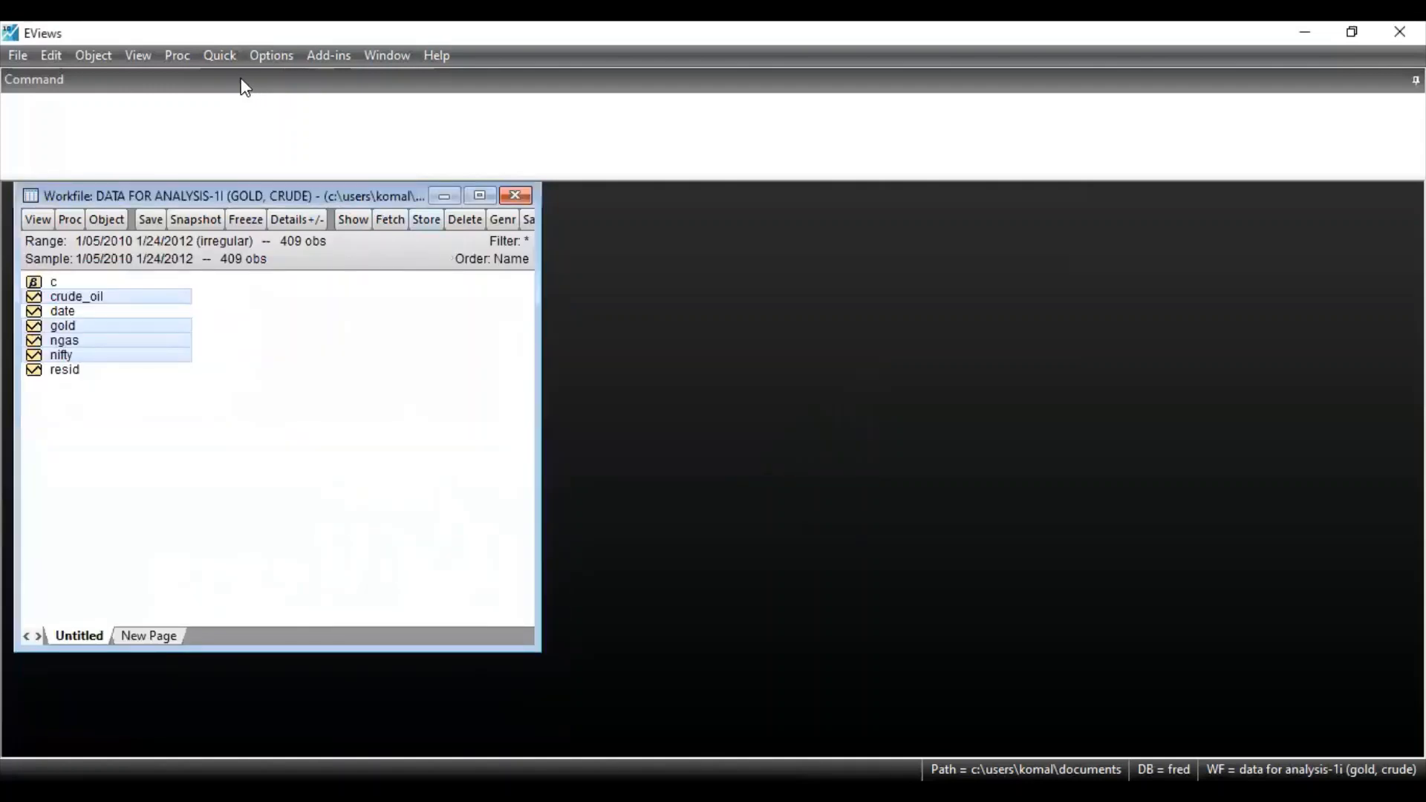
# Step: Generate the correlation matrix for the series nifty, ngas, gold and crude_oil, and move its window beside the workfile's series list
pyautogui.click(221, 58)
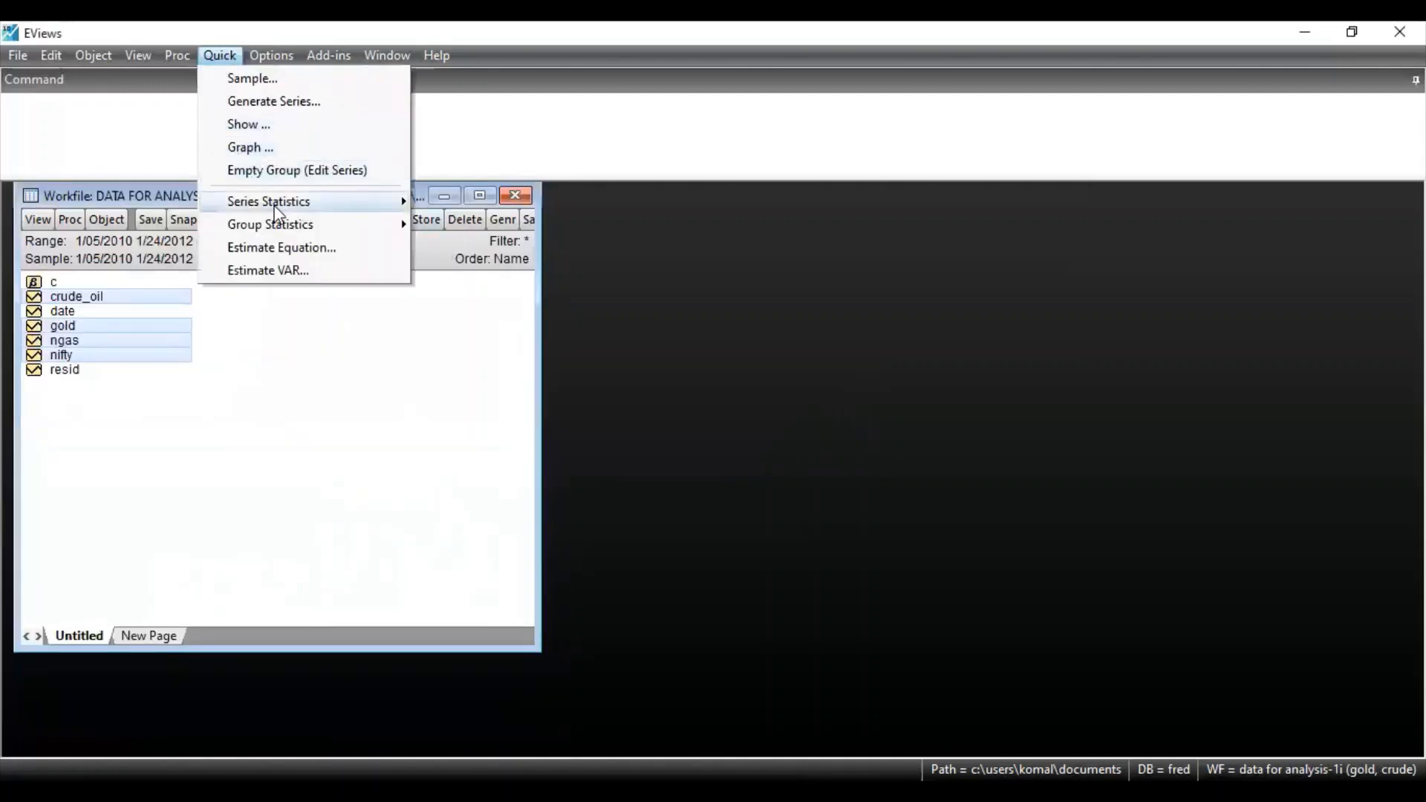
pyautogui.moveTo(283, 229)
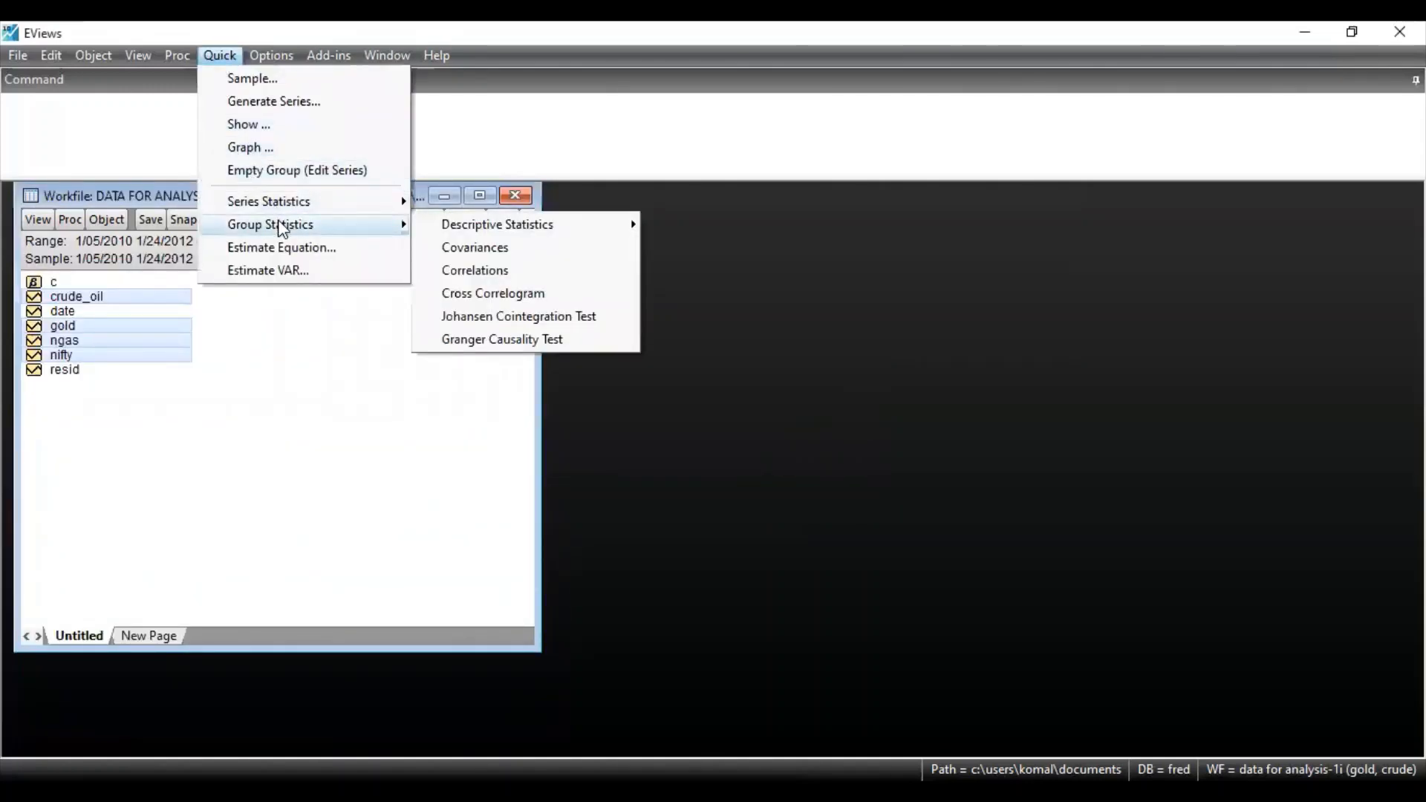
pyautogui.click(498, 275)
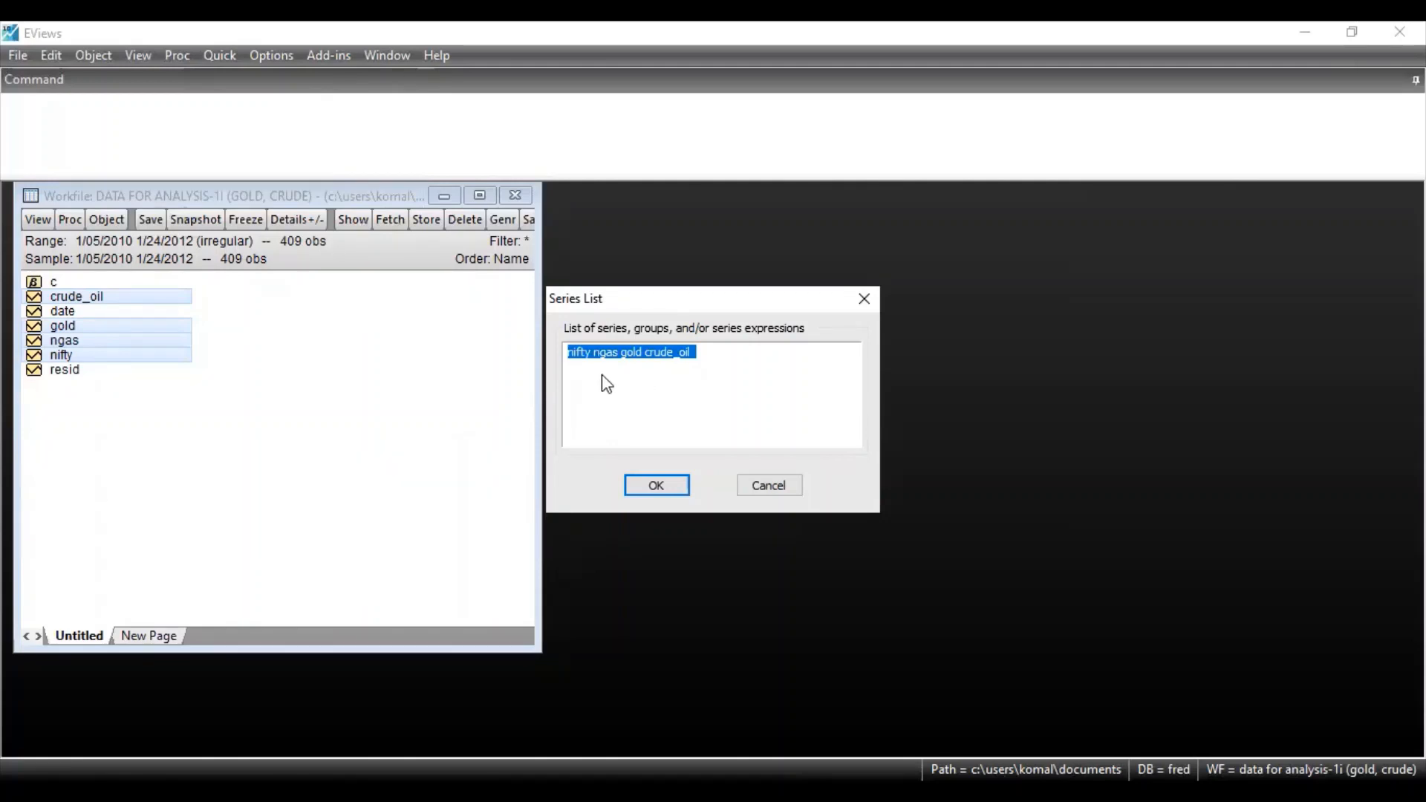
pyautogui.click(668, 489)
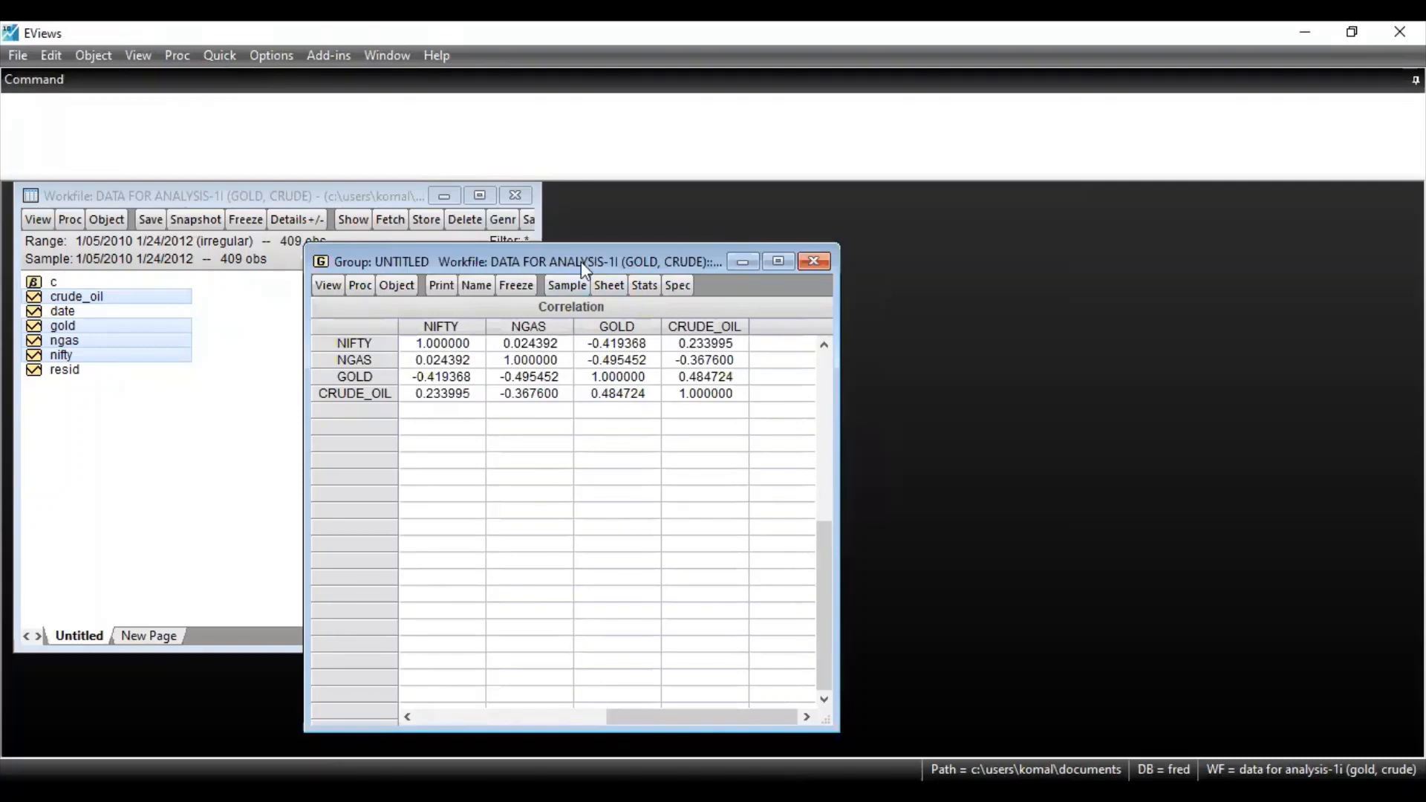
pyautogui.moveTo(583, 263); pyautogui.dragTo(401, 196)
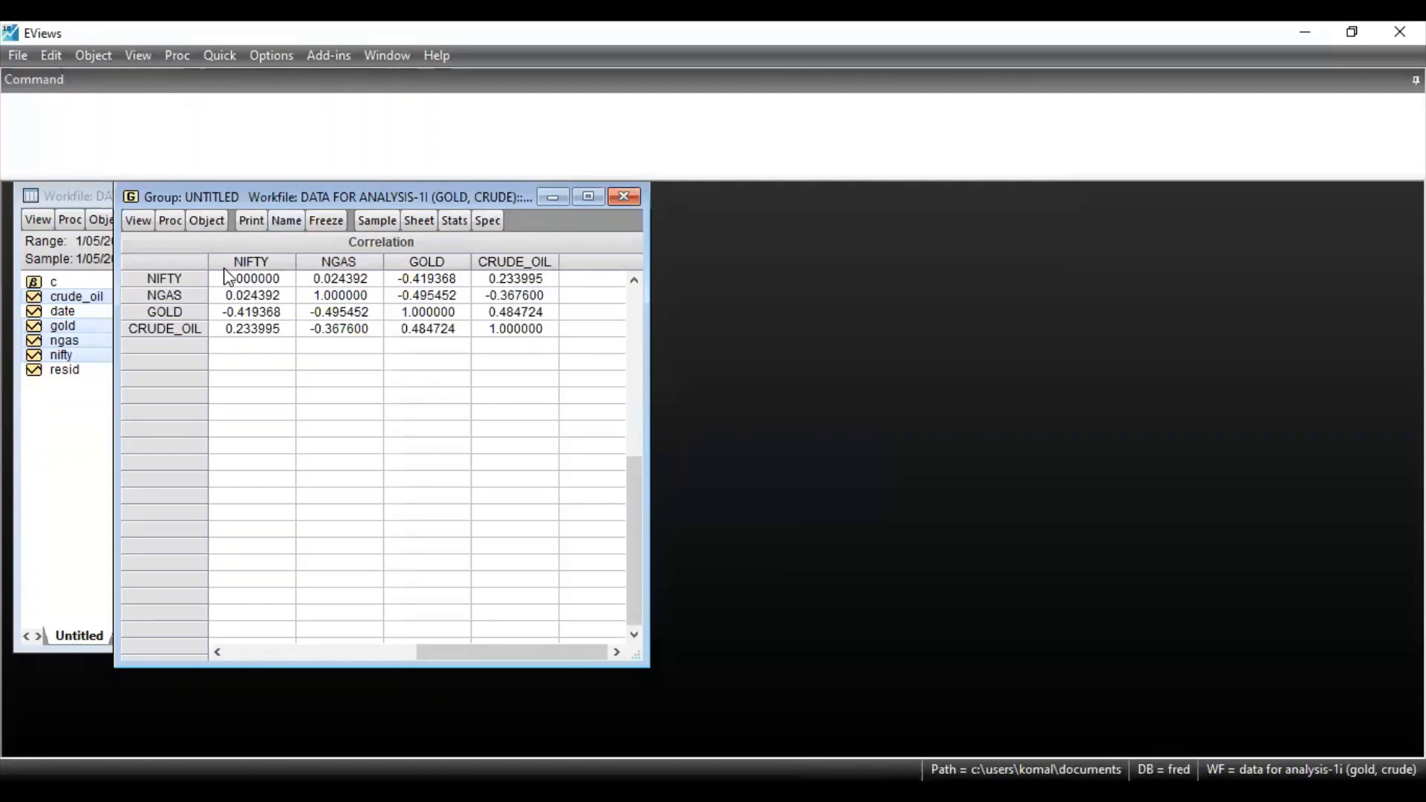
# Step: Examine nifty's correlations with ngas, gold and crude_oil and gold's with crude_oil, and close the untitled group without keeping it
pyautogui.click(180, 279)
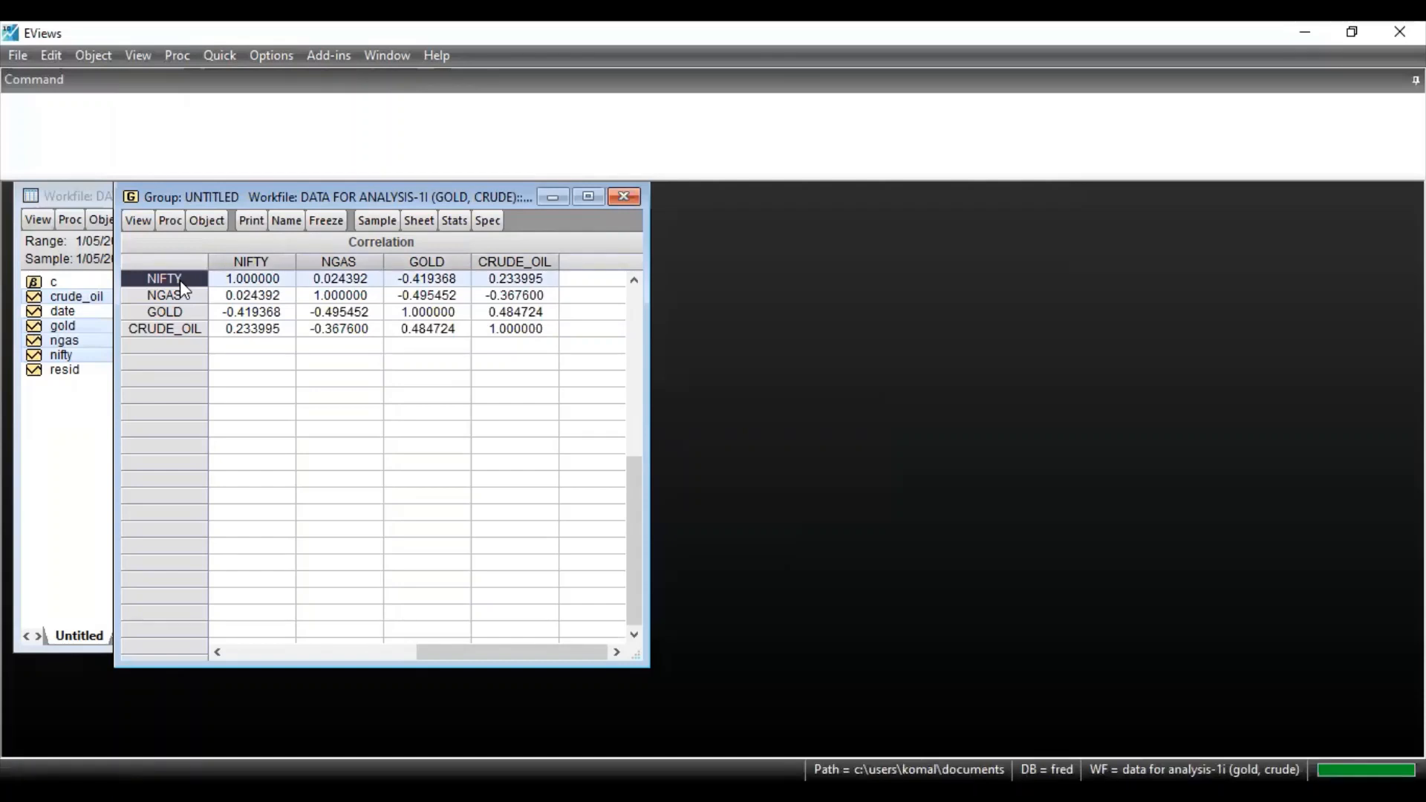
pyautogui.click(333, 285)
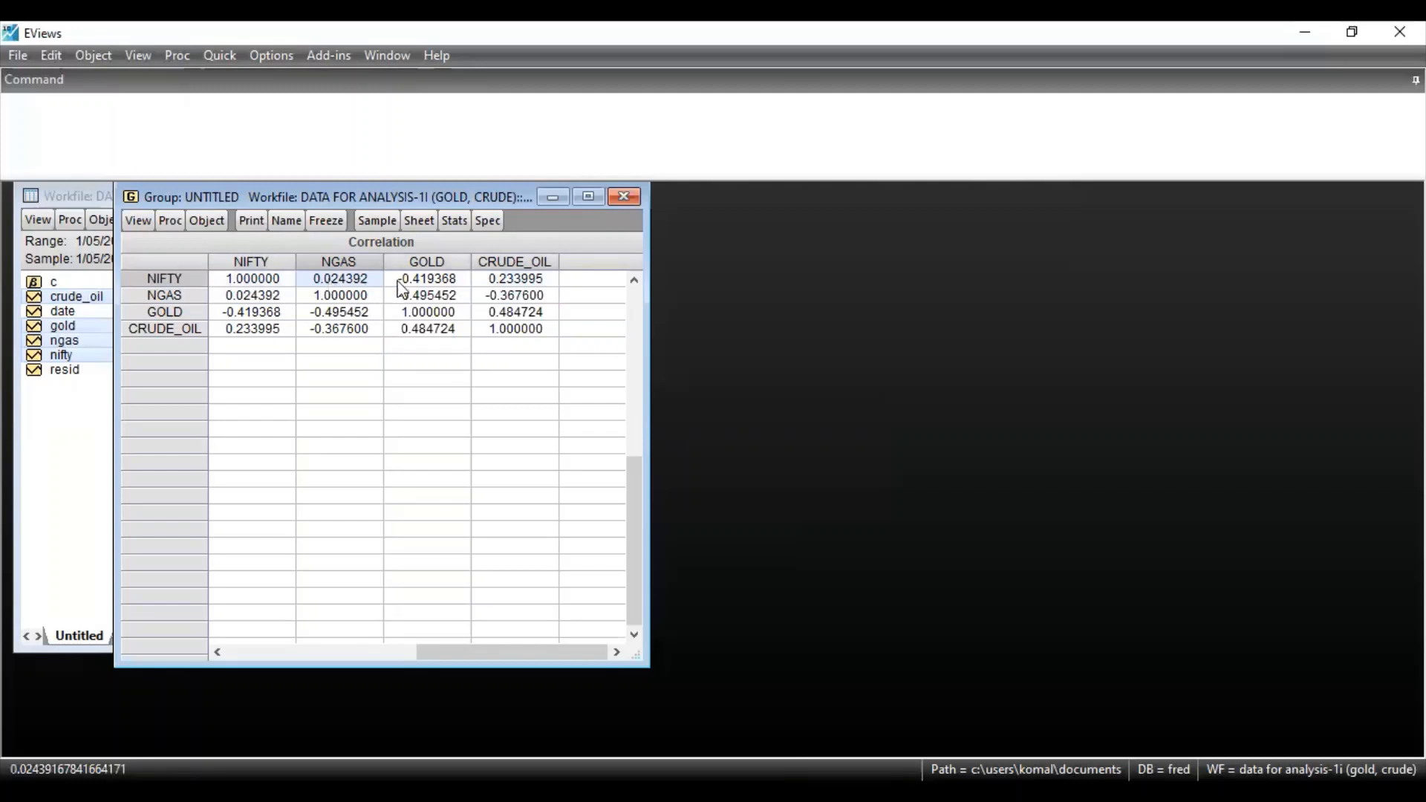
pyautogui.click(451, 290)
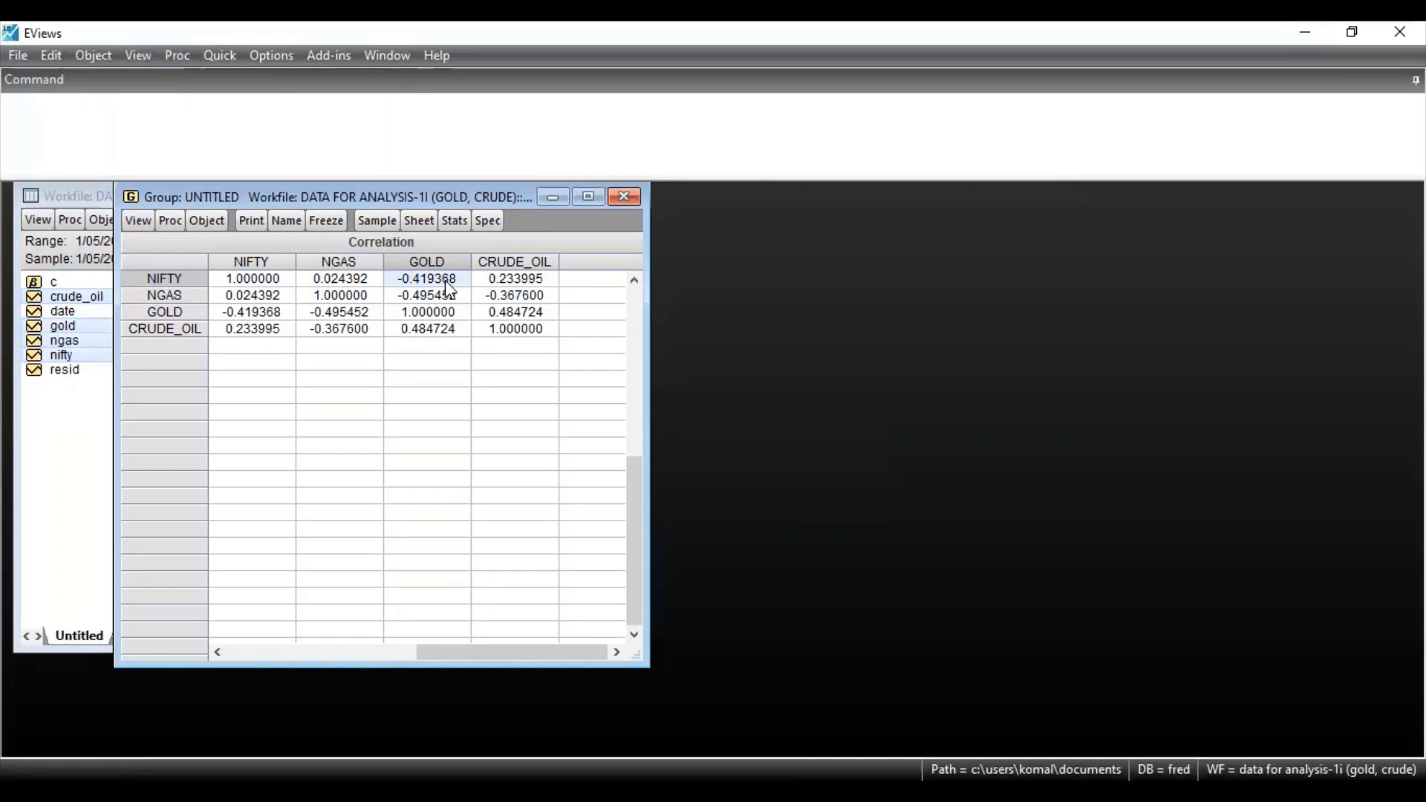
pyautogui.click(523, 286)
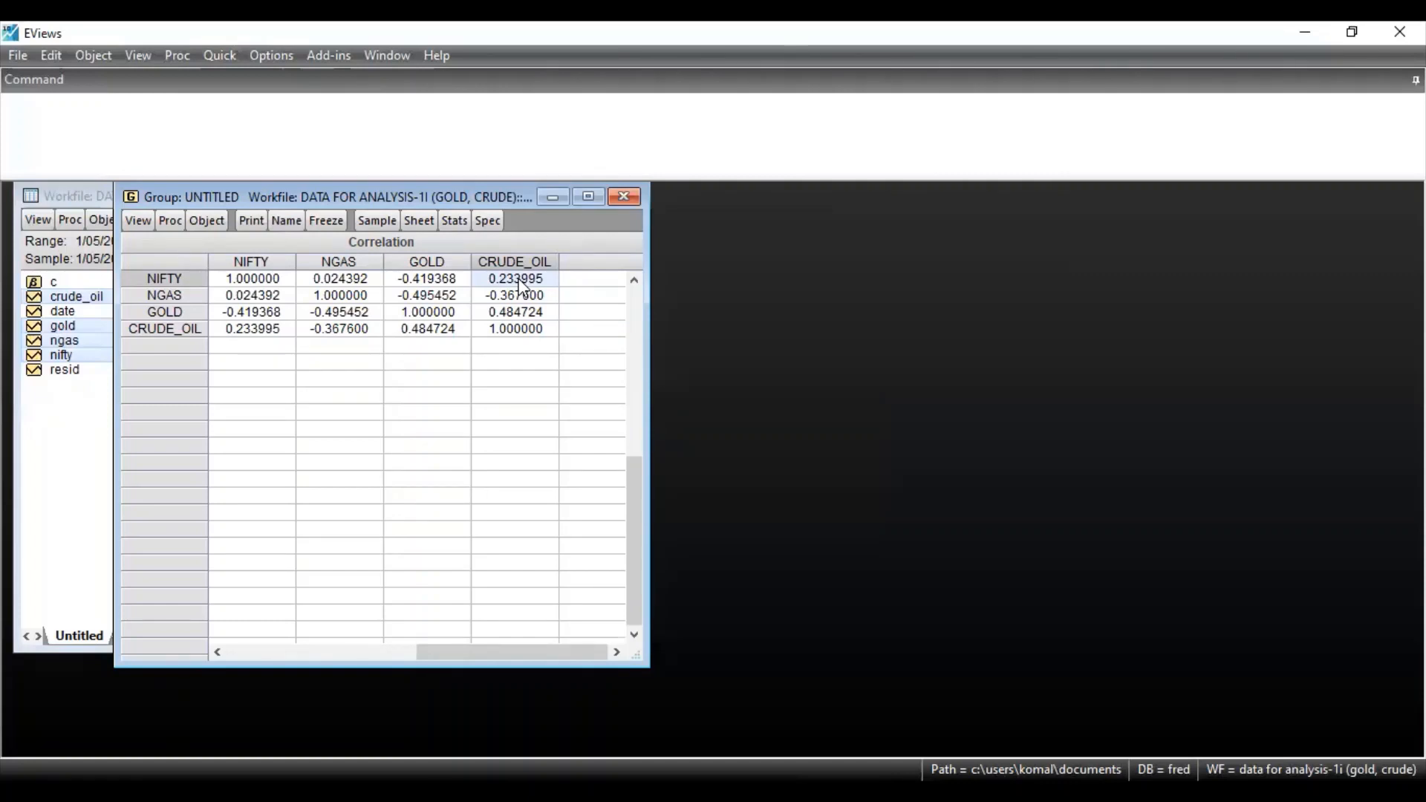
pyautogui.click(245, 333)
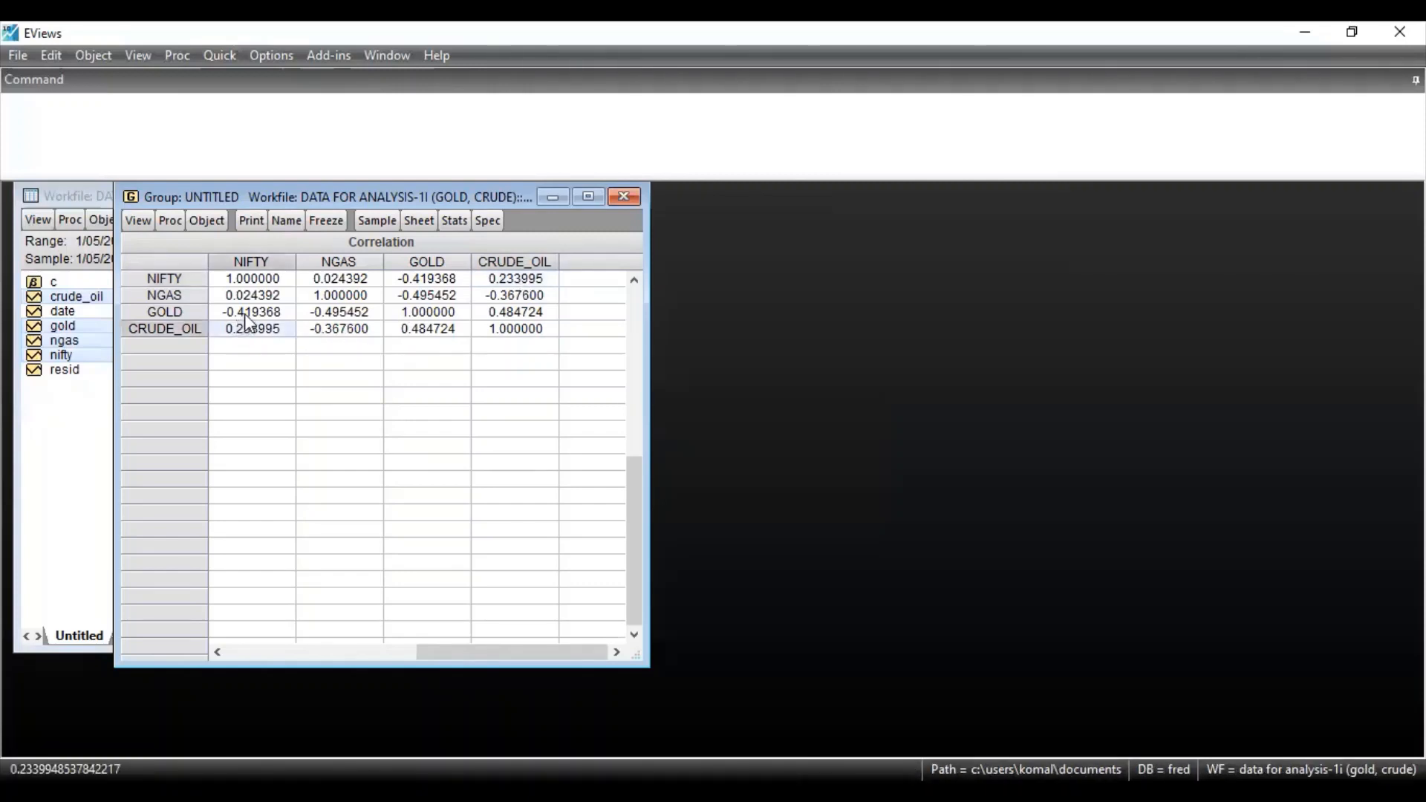
pyautogui.click(247, 315)
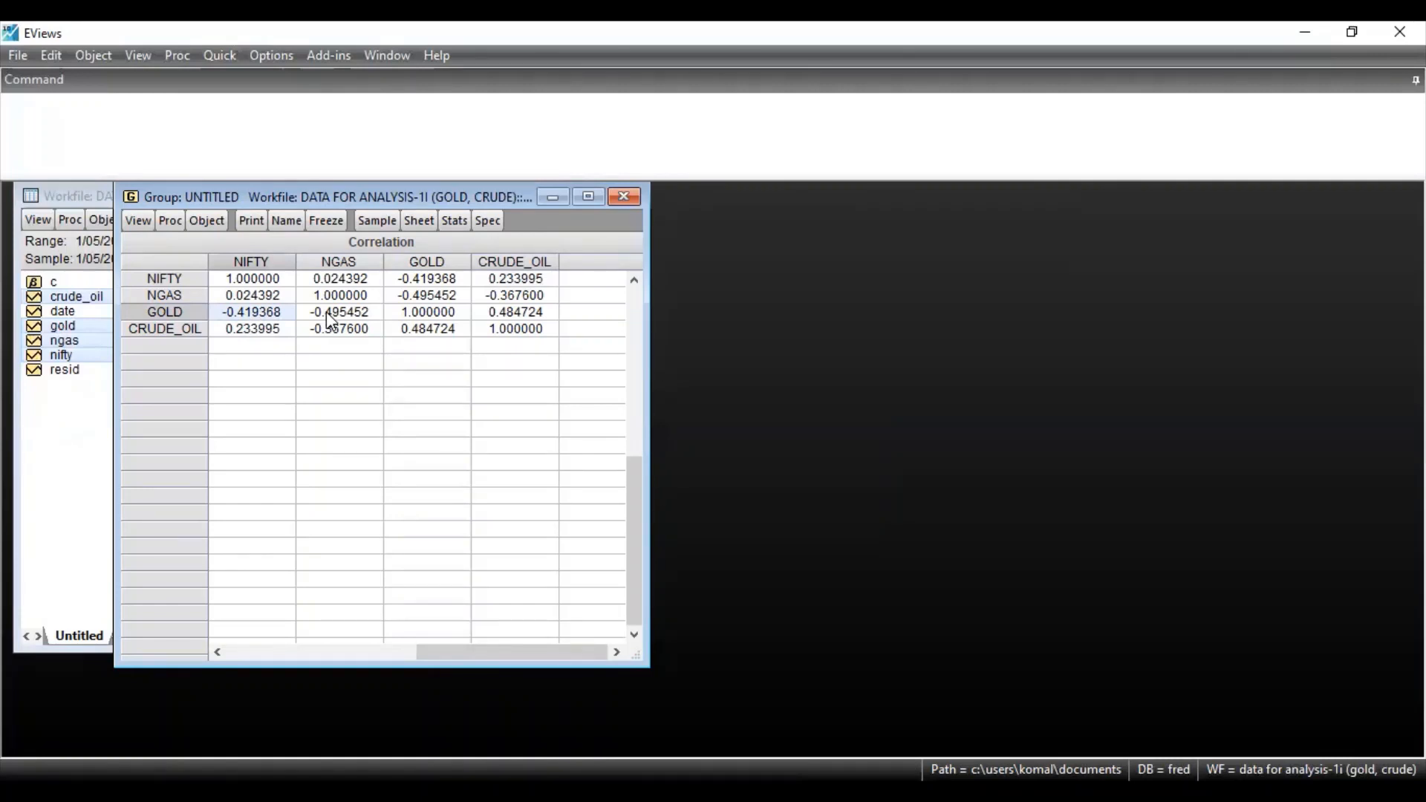
pyautogui.click(517, 316)
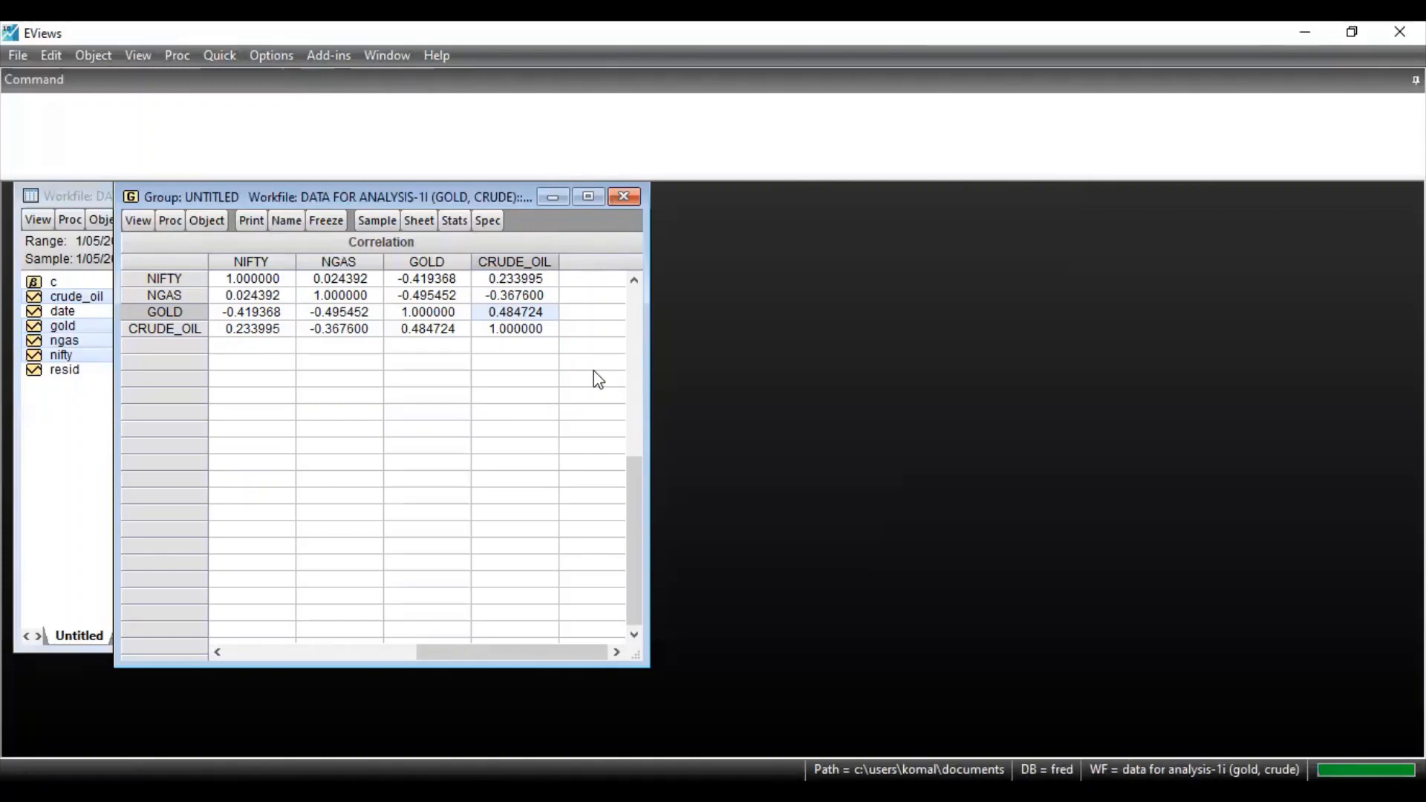
pyautogui.click(627, 197)
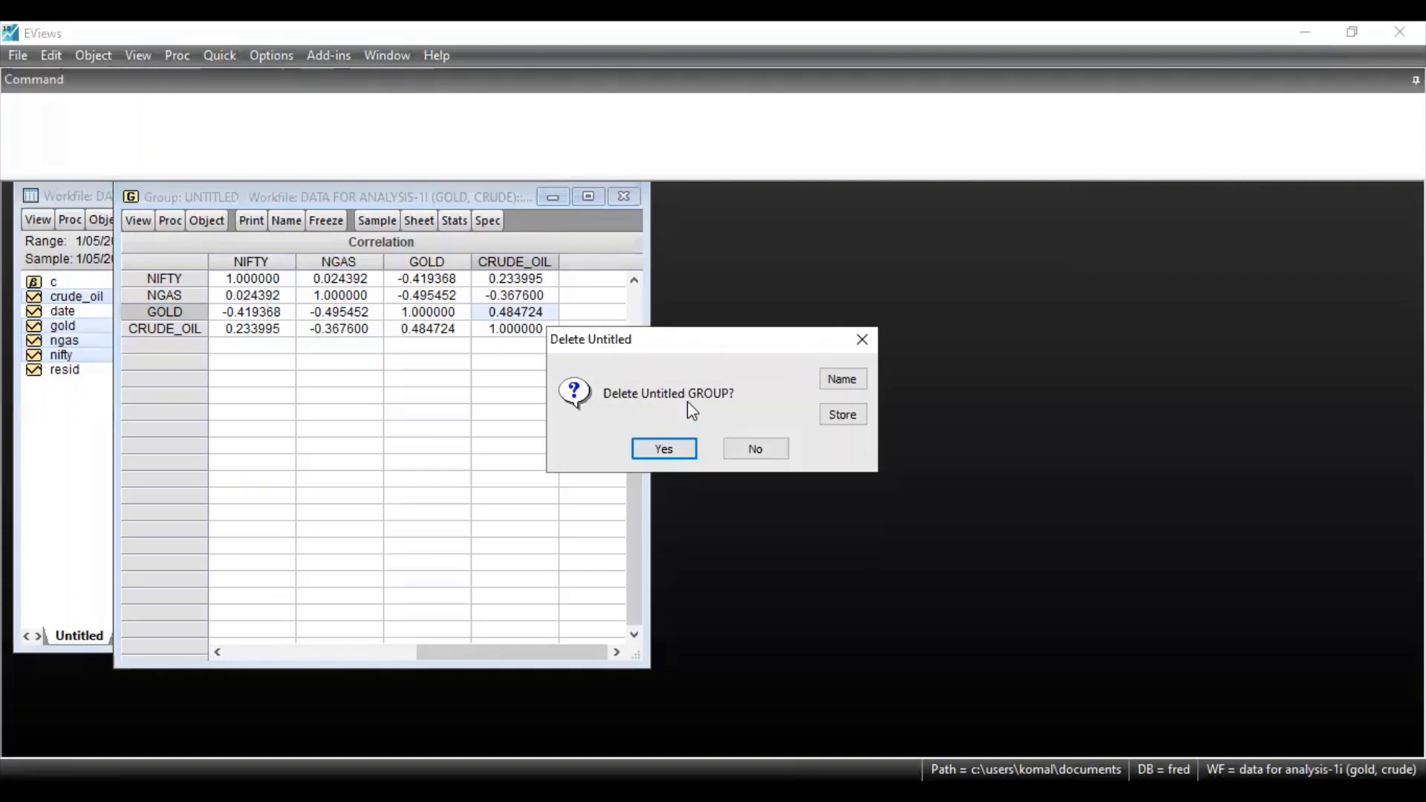
pyautogui.click(678, 452)
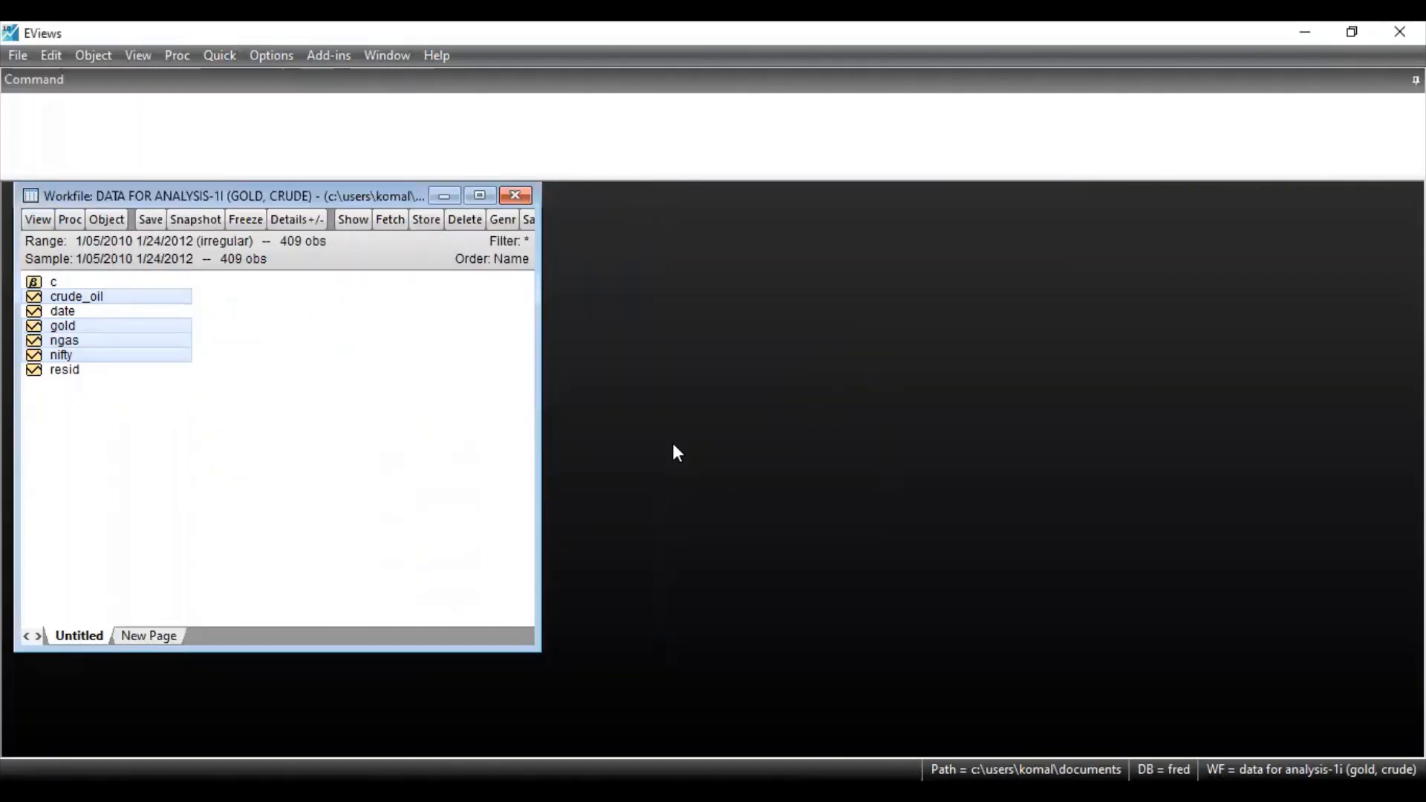
# Step: Open nifty, crude_oil, gold and ngas together as a new equation, selecting nifty first as the dependent variable
pyautogui.click(371, 402)
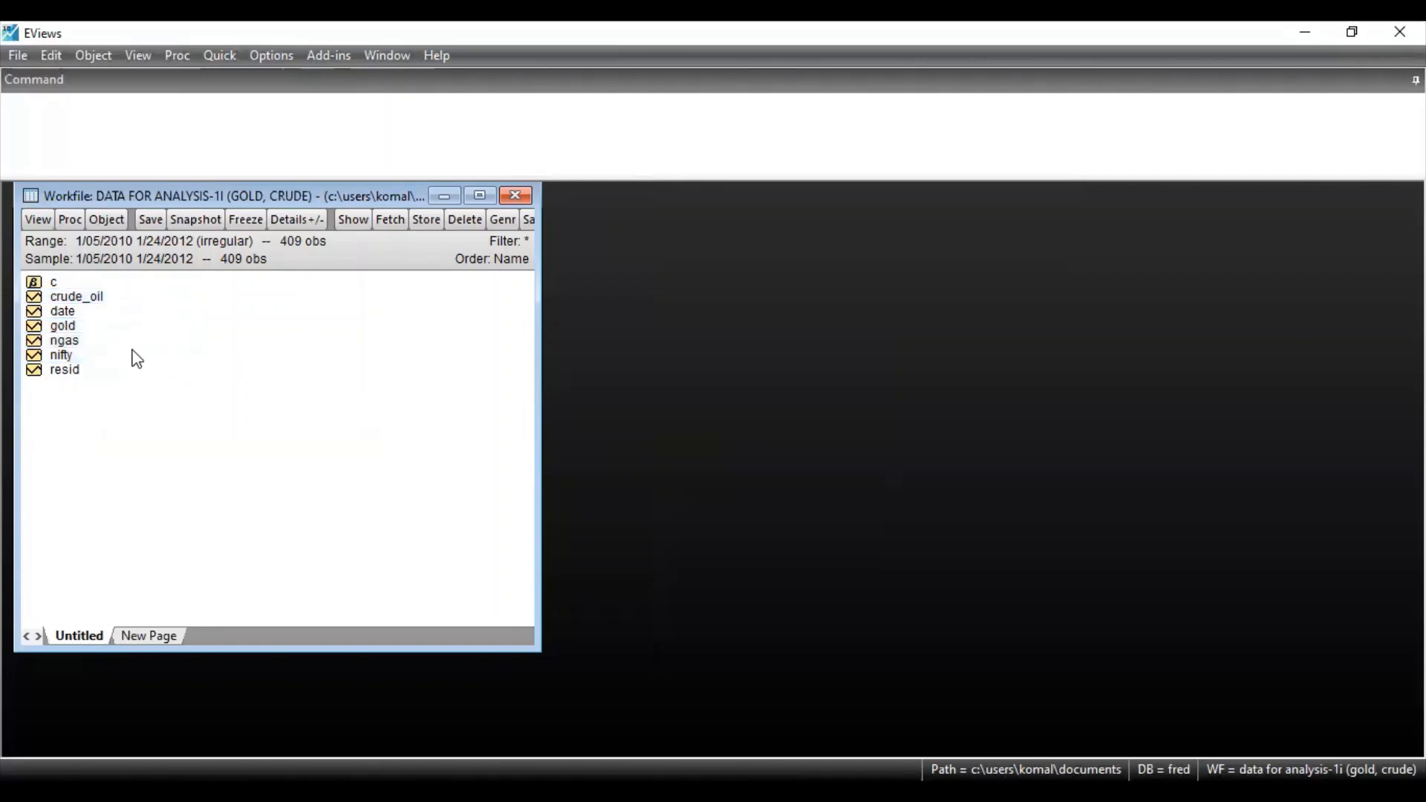
pyautogui.click(128, 353)
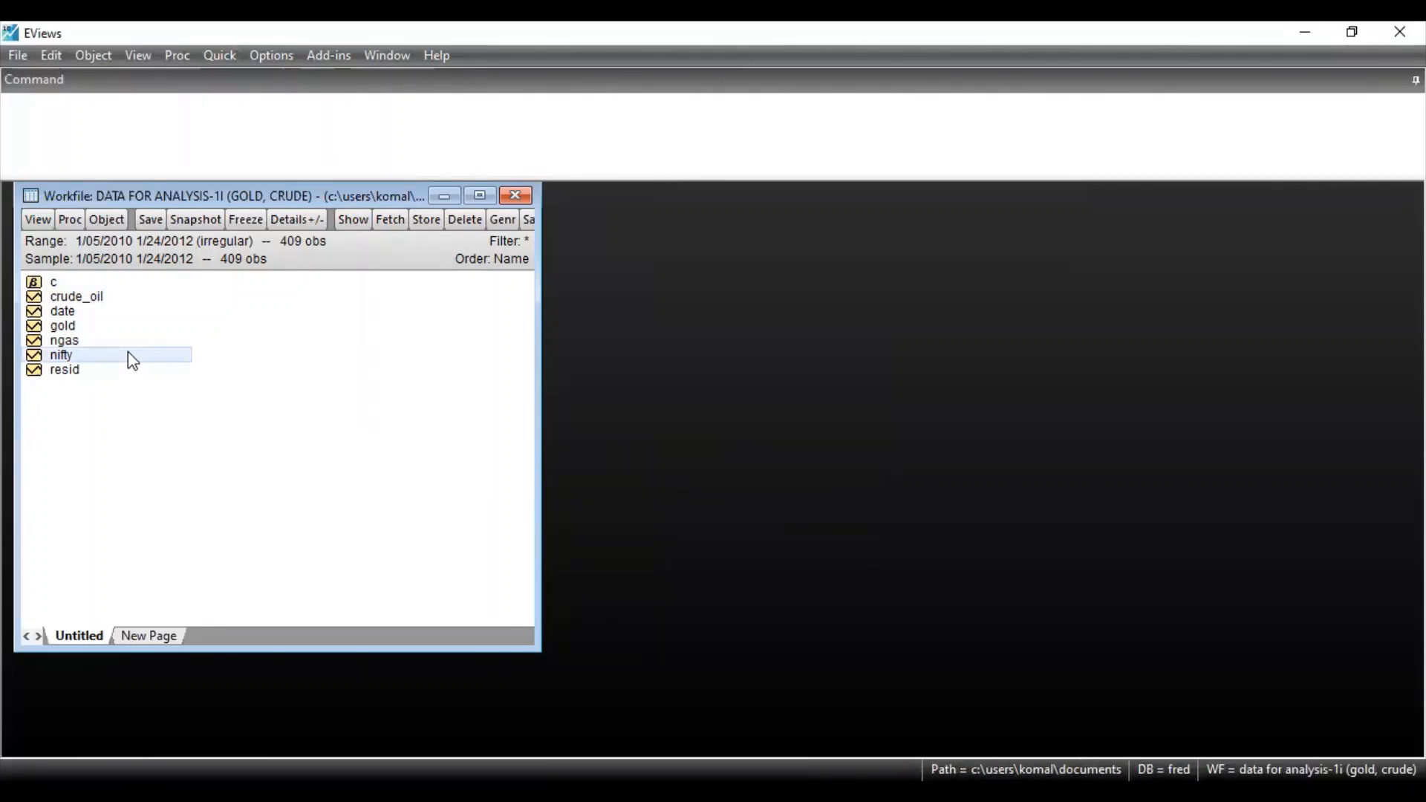
pyautogui.keyDown('ctrl'); pyautogui.click(116, 298); pyautogui.keyUp('ctrl')
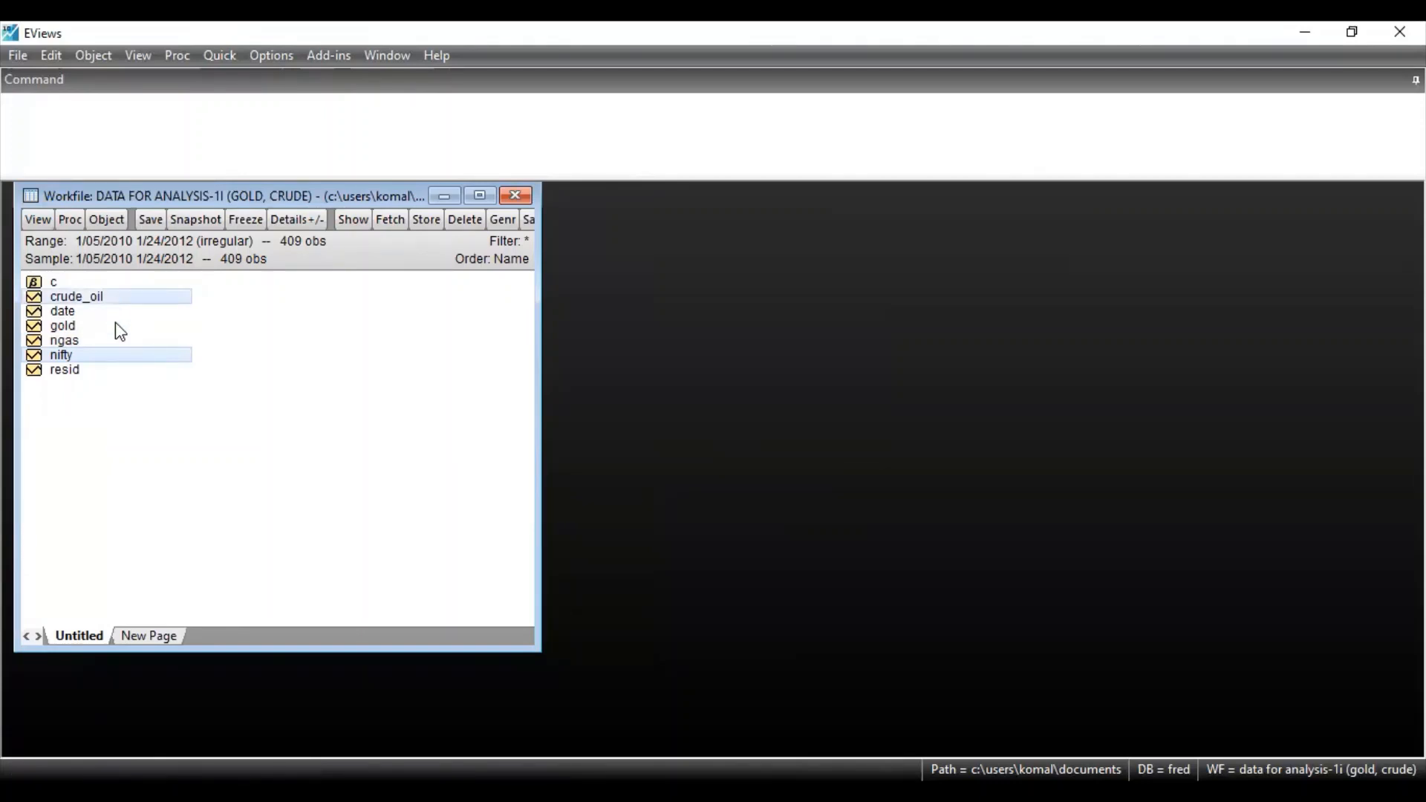
pyautogui.keyDown('ctrl'); pyautogui.click(118, 328); pyautogui.keyUp('ctrl')
pyautogui.keyDown('ctrl'); pyautogui.click(114, 343); pyautogui.keyUp('ctrl')
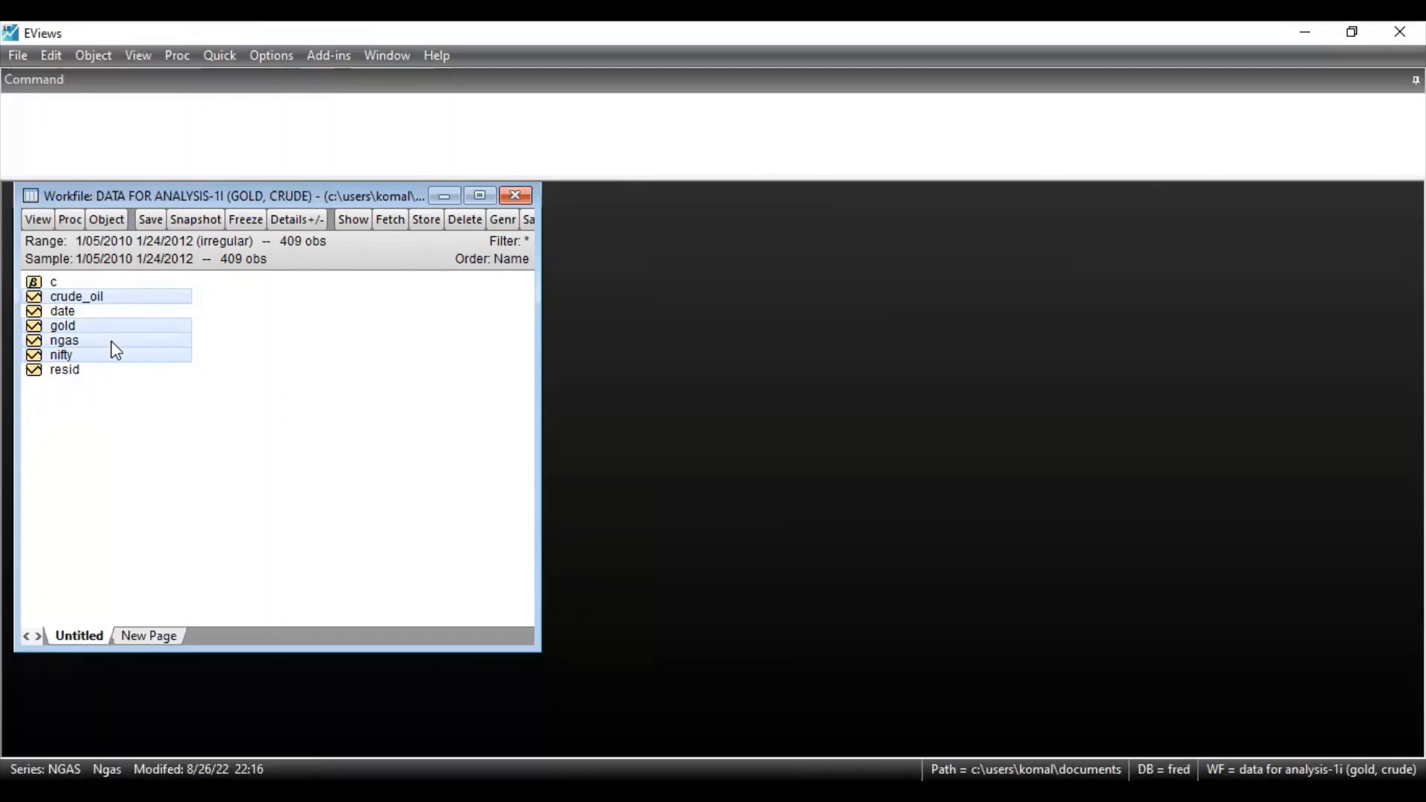
pyautogui.rightClick(117, 352)
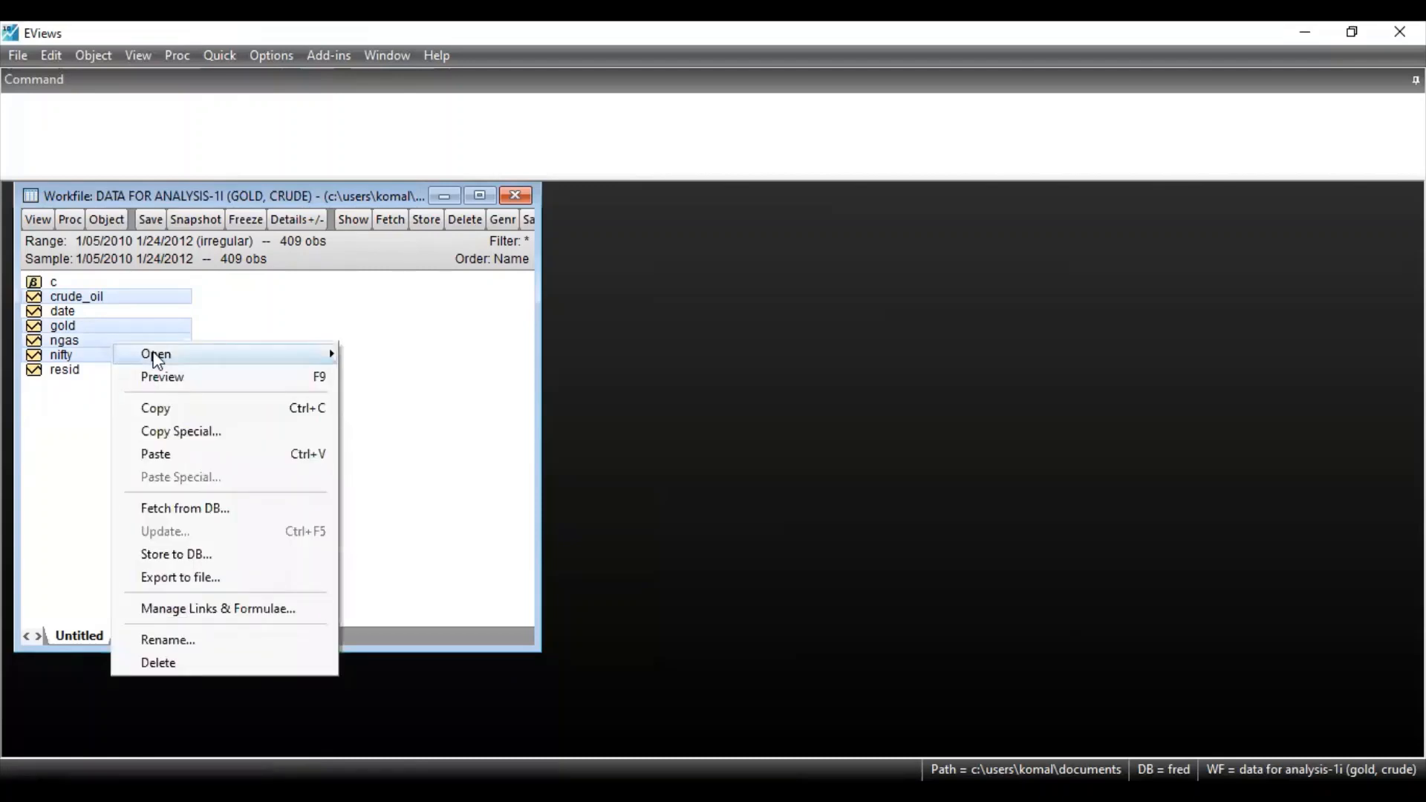
pyautogui.moveTo(157, 360)
pyautogui.click(373, 377)
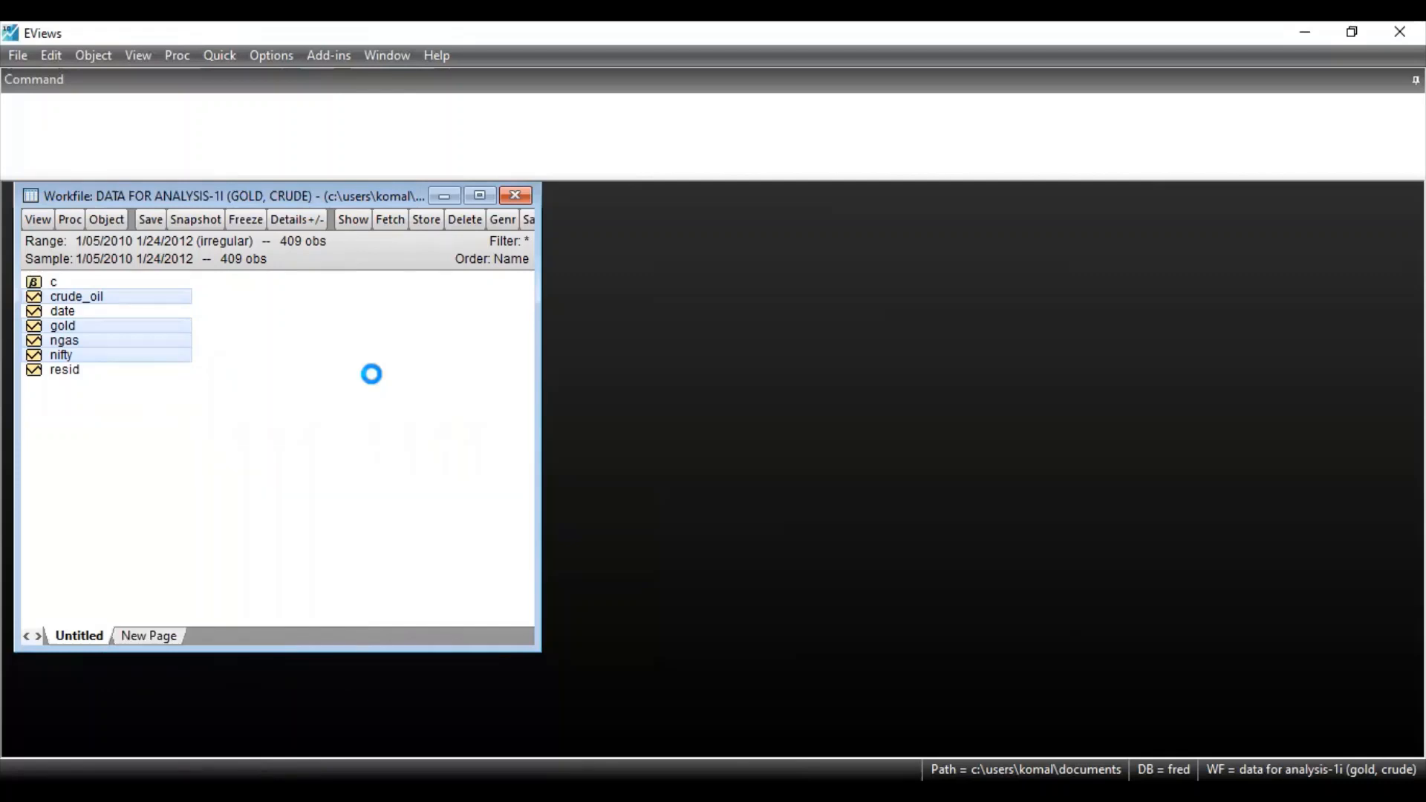
pyautogui.click(666, 342)
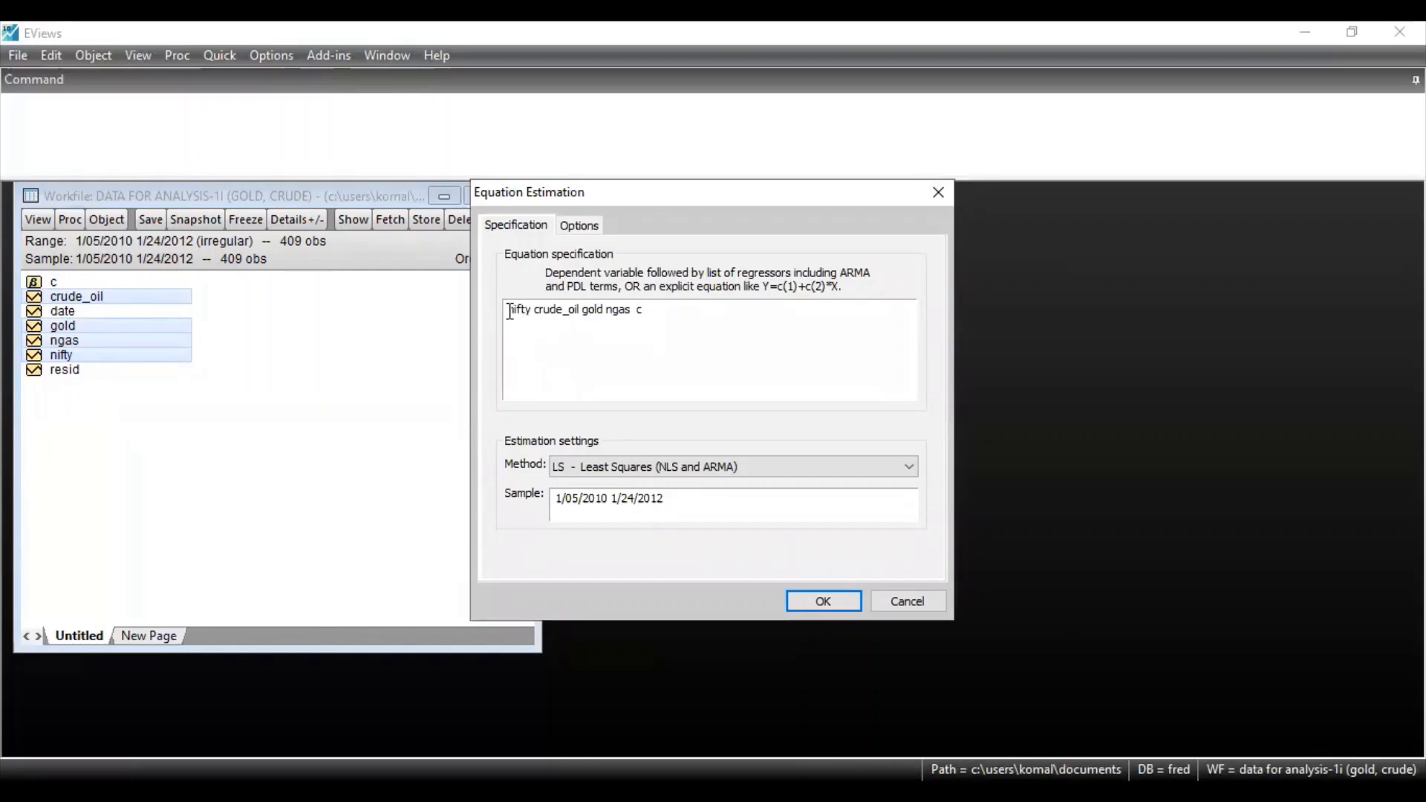
# Step: Check the specification nifty crude_oil gold ngas c, estimate it by least squares, and move the output window beside the series list
pyautogui.moveTo(509, 312); pyautogui.dragTo(634, 323)
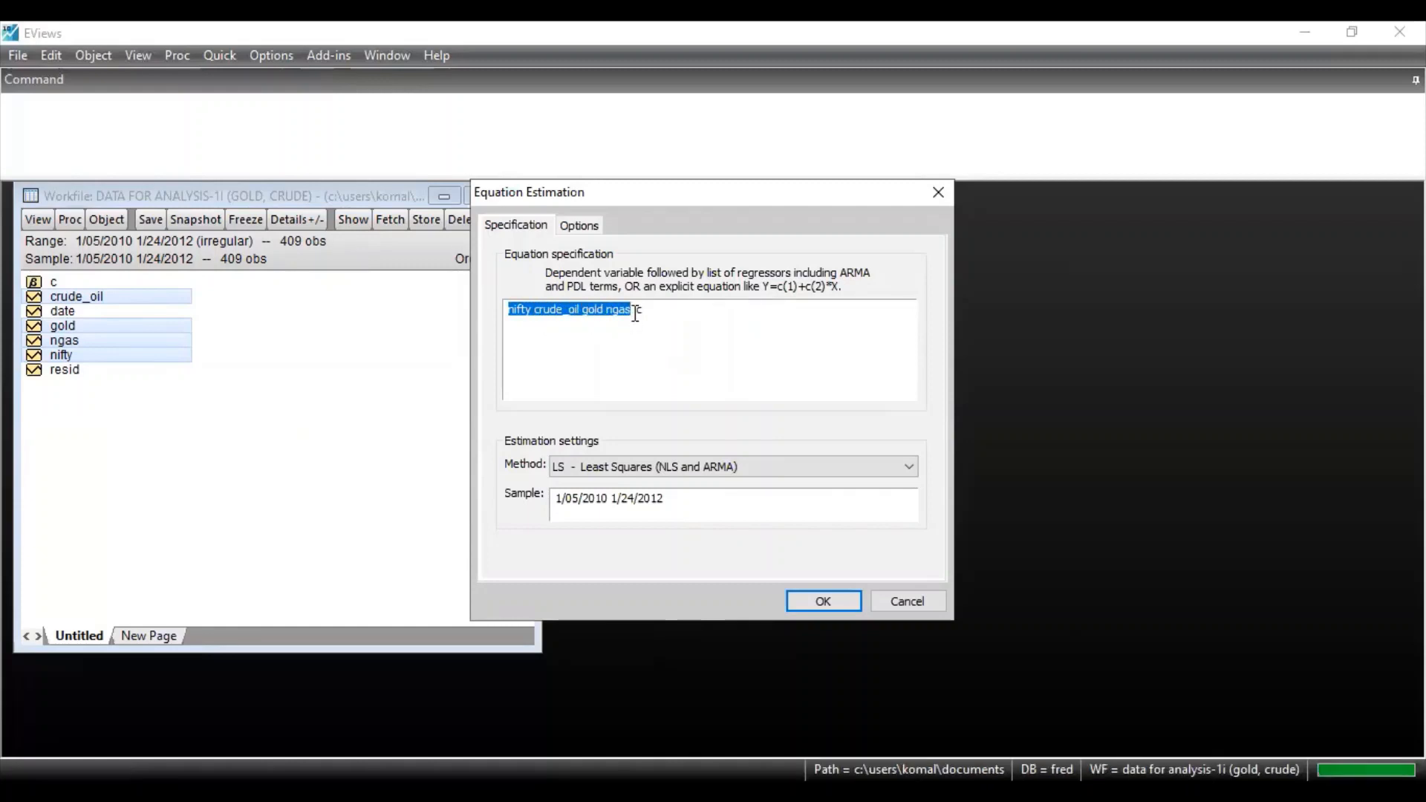
pyautogui.moveTo(635, 312); pyautogui.dragTo(650, 319)
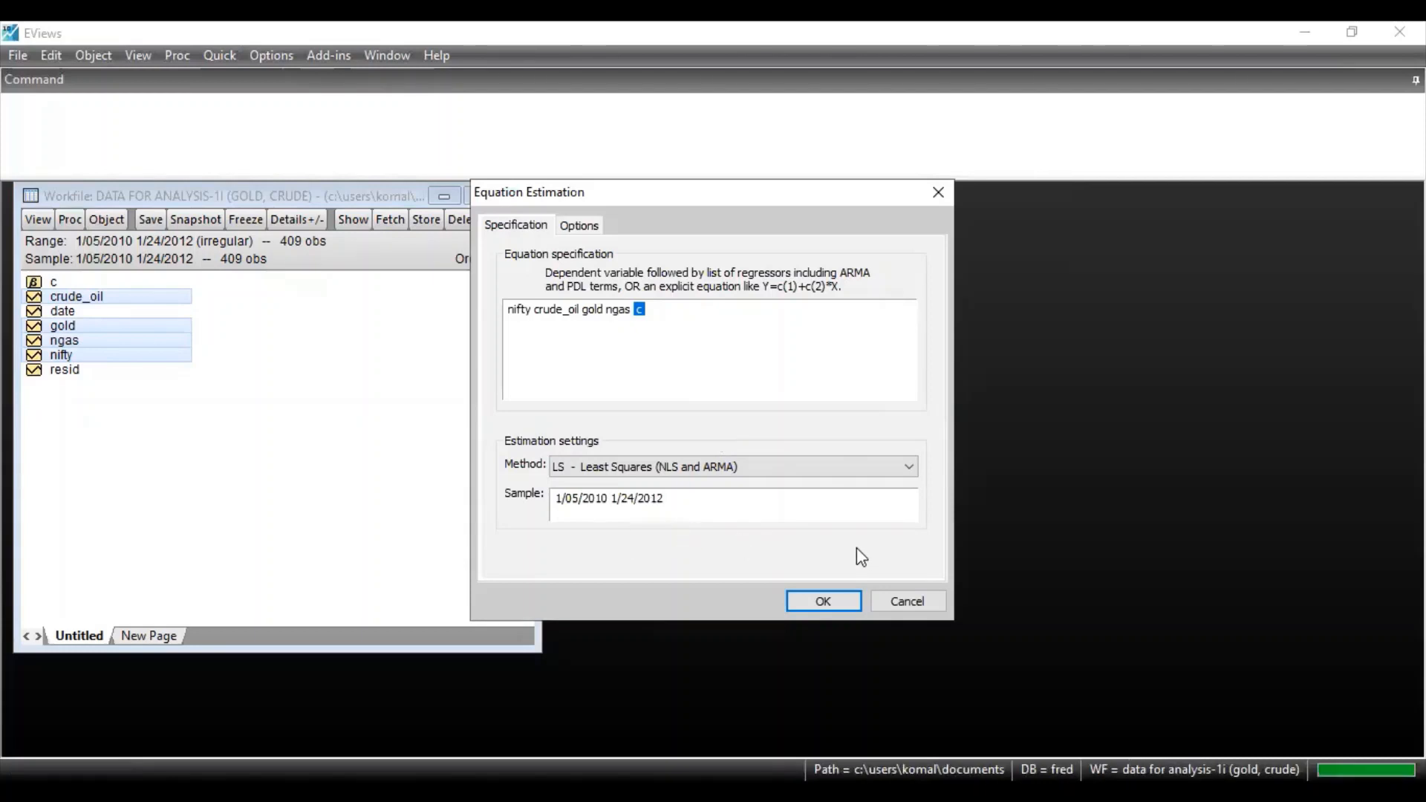
pyautogui.click(660, 332)
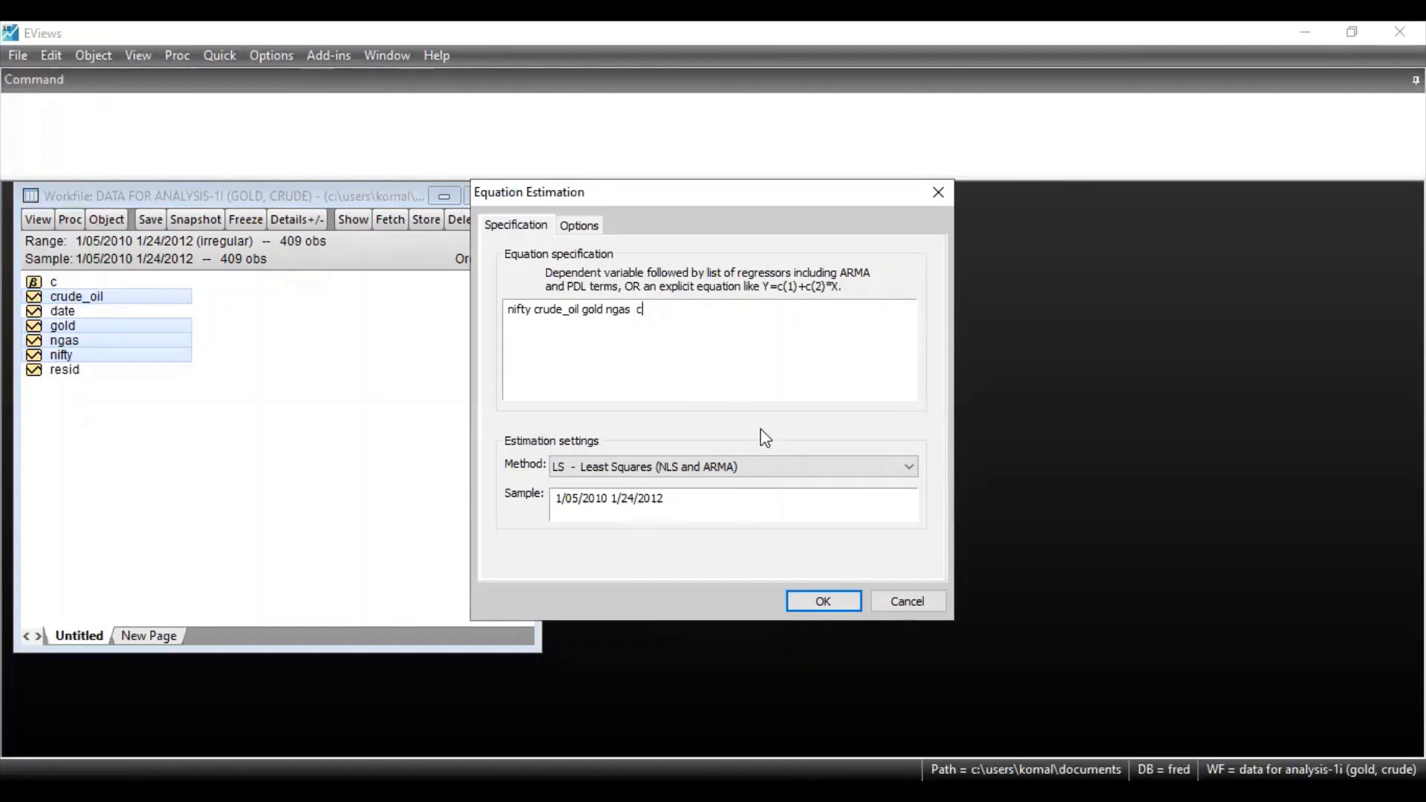
pyautogui.click(826, 593)
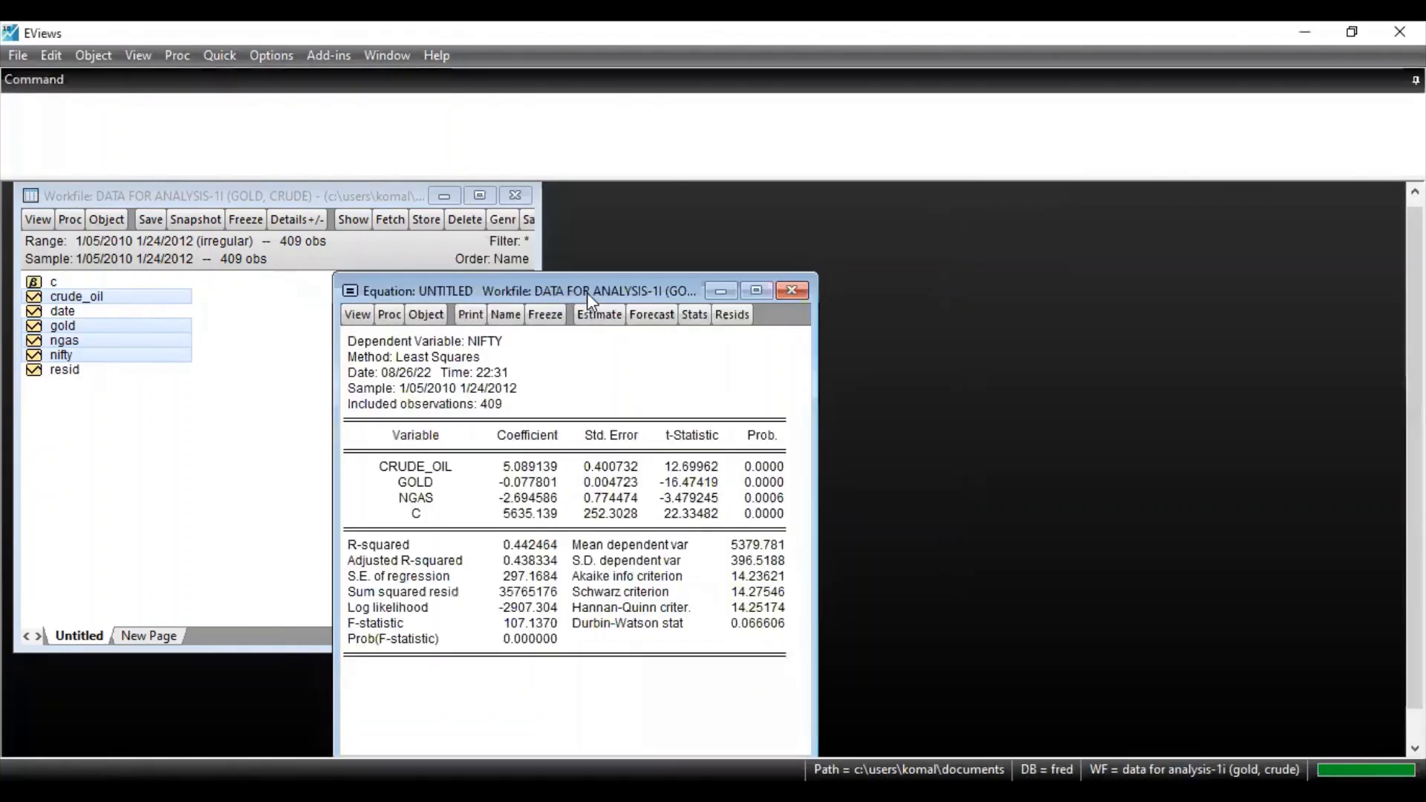
pyautogui.moveTo(577, 292); pyautogui.dragTo(363, 195)
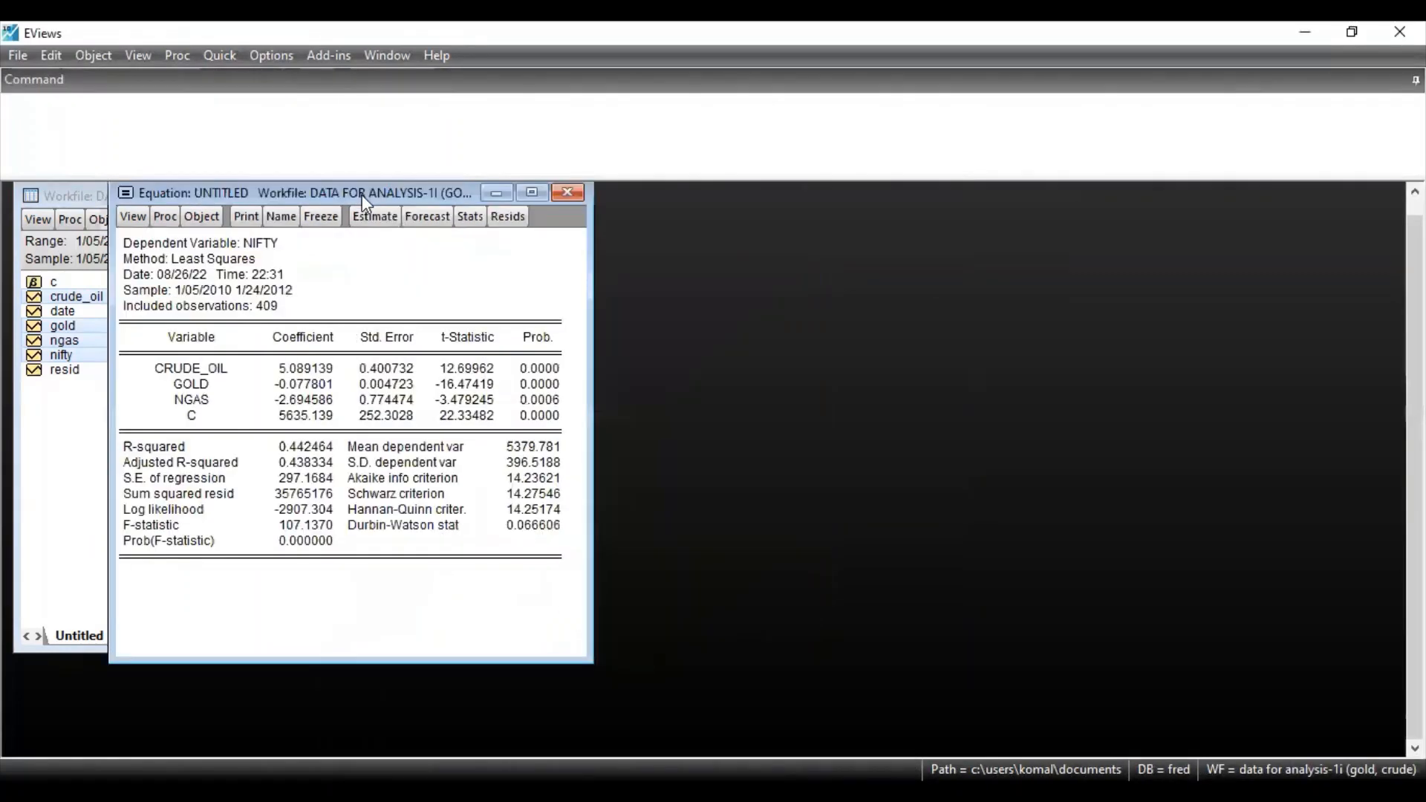